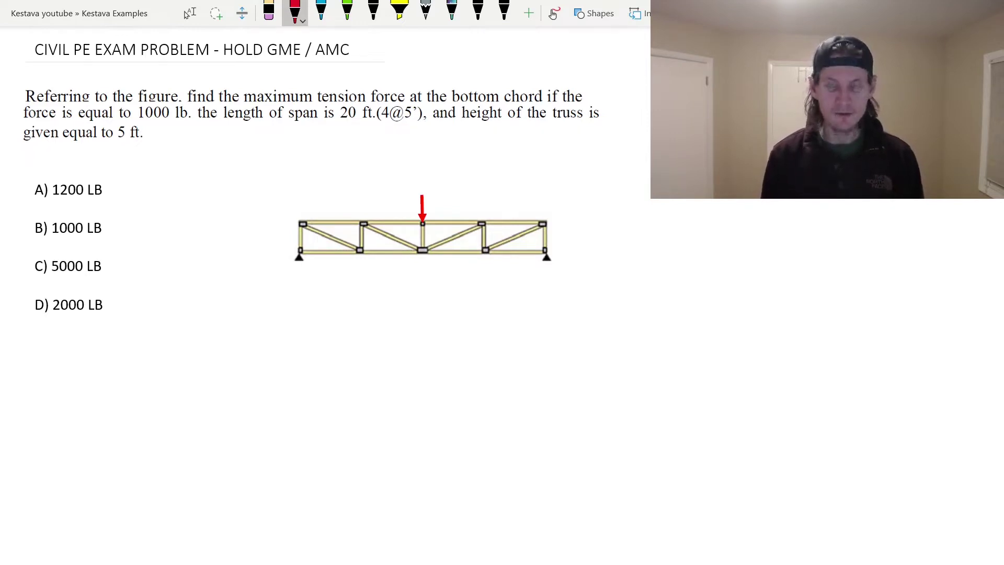
Write F = 1000 lb at the load and dimension the truss's left panel as the bay
mouse_move(419, 173)
mouse_down()
mouse_move(417, 183)
mouse_move(431, 167)
mouse_move(429, 177)
mouse_up()
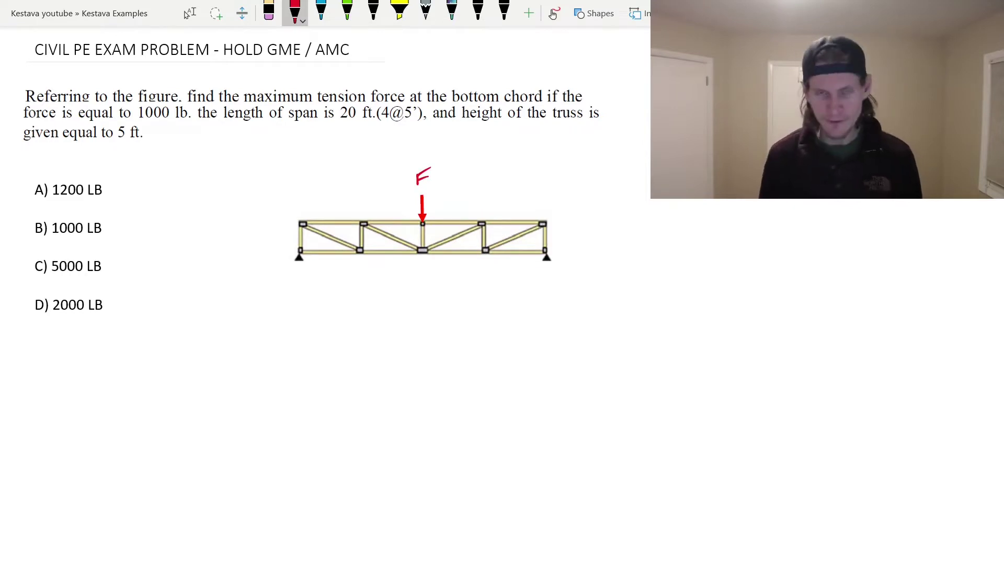
drag(439, 174, 500, 169)
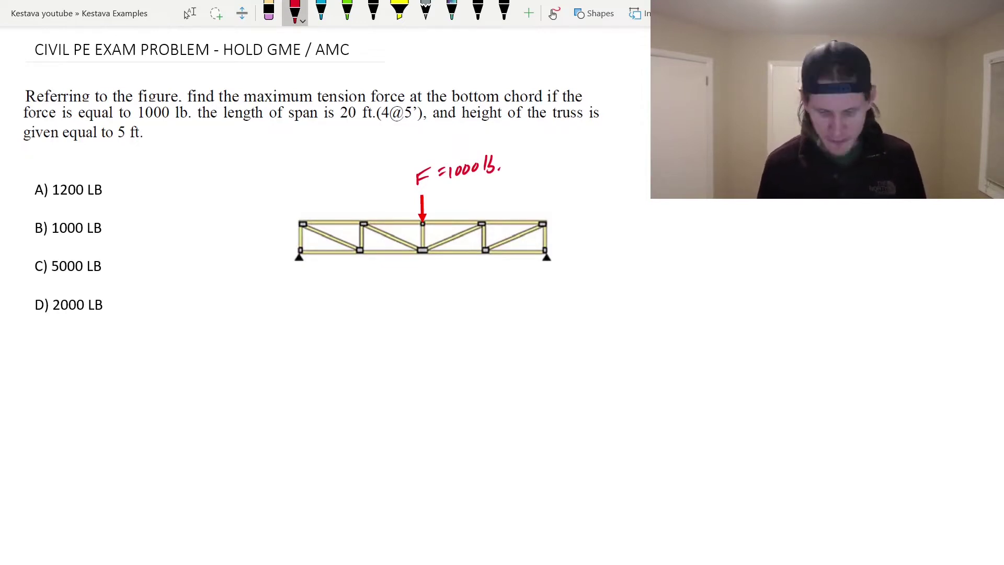
mouse_move(298, 266)
mouse_down()
mouse_move(299, 280)
mouse_move(364, 270)
mouse_move(358, 278)
mouse_up()
drag(293, 269, 302, 278)
drag(316, 280, 321, 291)
drag(322, 292, 331, 285)
drag(335, 281, 339, 293)
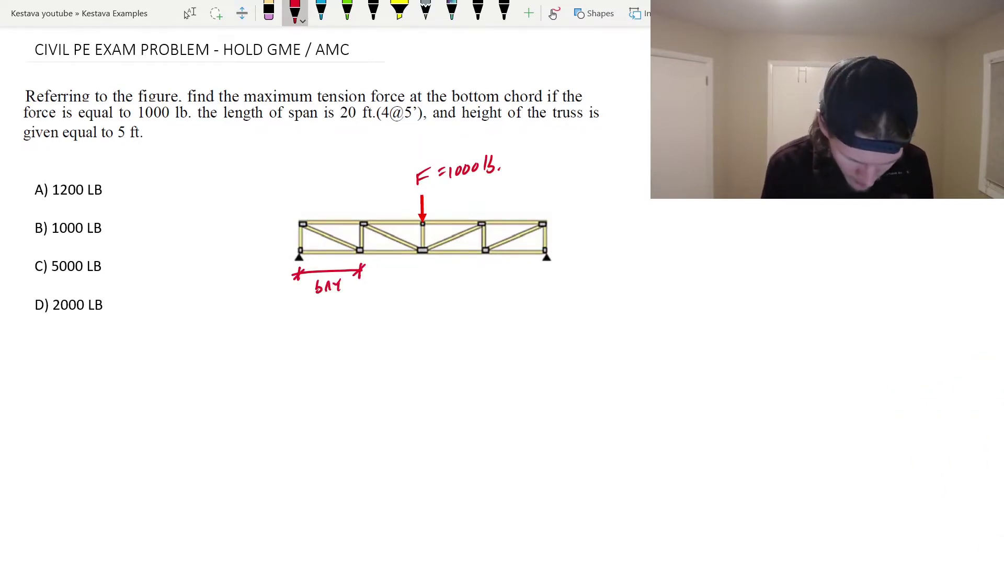
Draw the full-span dimension line below the truss and label it 20ft
mouse_move(296, 290)
mouse_down()
mouse_move(296, 319)
mouse_move(569, 302)
mouse_move(549, 306)
mouse_move(557, 296)
mouse_up()
drag(386, 313, 396, 324)
drag(400, 314, 400, 322)
drag(414, 308, 410, 324)
drag(406, 318, 418, 317)
drag(425, 311, 424, 324)
drag(418, 318, 430, 316)
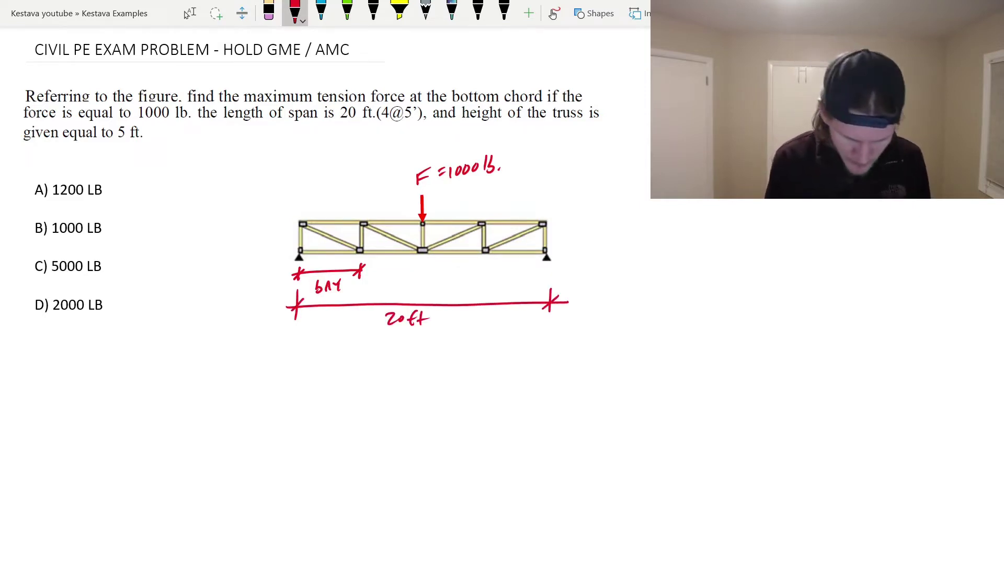
Mark the bay dimension as 5ft
drag(347, 287, 355, 281)
drag(355, 281, 364, 291)
drag(362, 285, 369, 285)
drag(372, 279, 372, 291)
drag(369, 284, 377, 283)
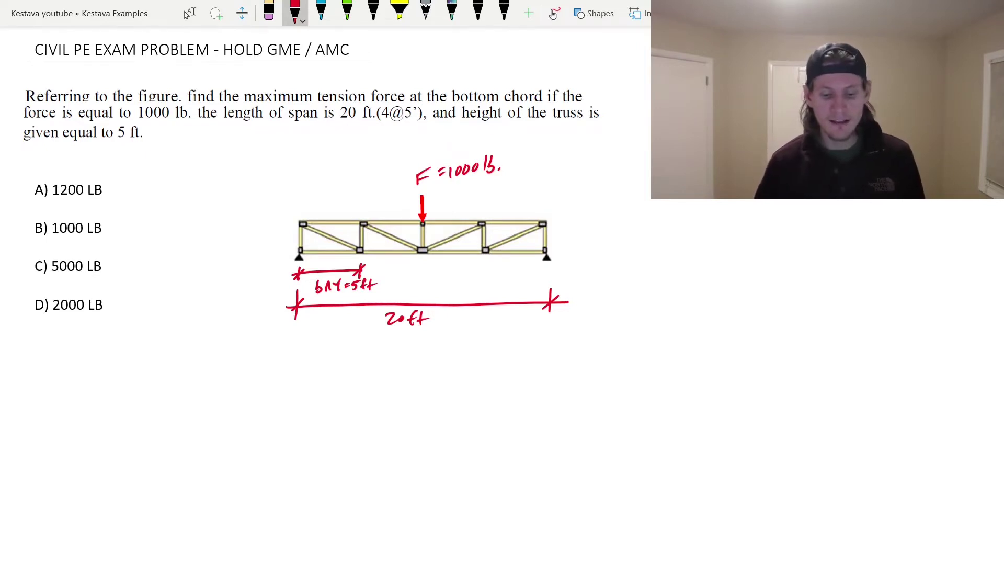
Add the truss height dimension at the right end and label it 5ft
mouse_move(555, 218)
mouse_down()
mouse_move(574, 215)
mouse_move(564, 257)
mouse_up()
drag(554, 254, 575, 251)
mouse_move(556, 261)
mouse_down()
mouse_move(573, 247)
mouse_move(571, 214)
mouse_move(576, 239)
mouse_move(584, 225)
mouse_up()
drag(594, 223, 589, 237)
drag(585, 233, 595, 230)
drag(600, 224, 600, 235)
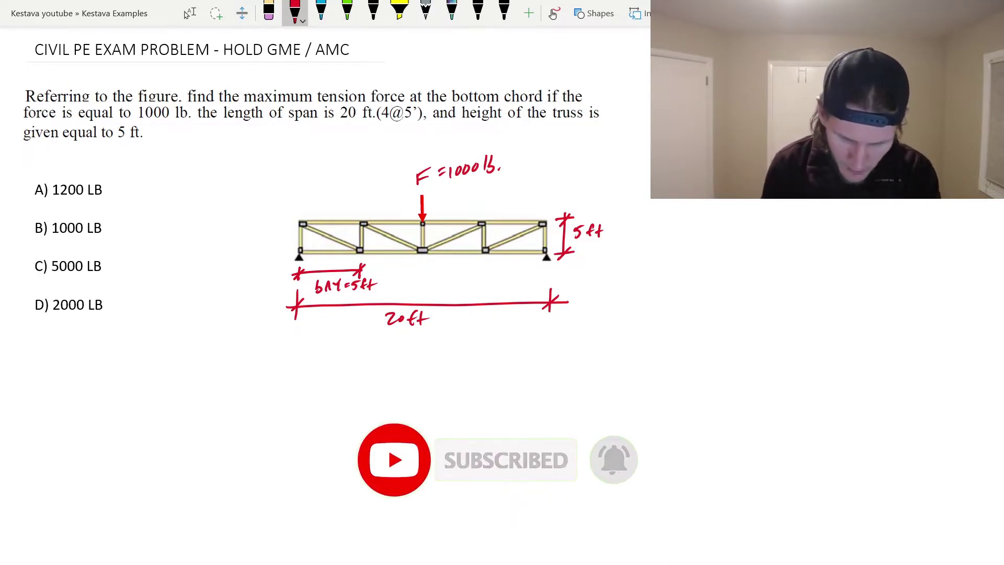
Draw red arrows pointing at the truss's top and bottom chords
drag(508, 222, 511, 215)
mouse_move(548, 178)
mouse_down()
mouse_move(508, 221)
mouse_move(518, 220)
mouse_up()
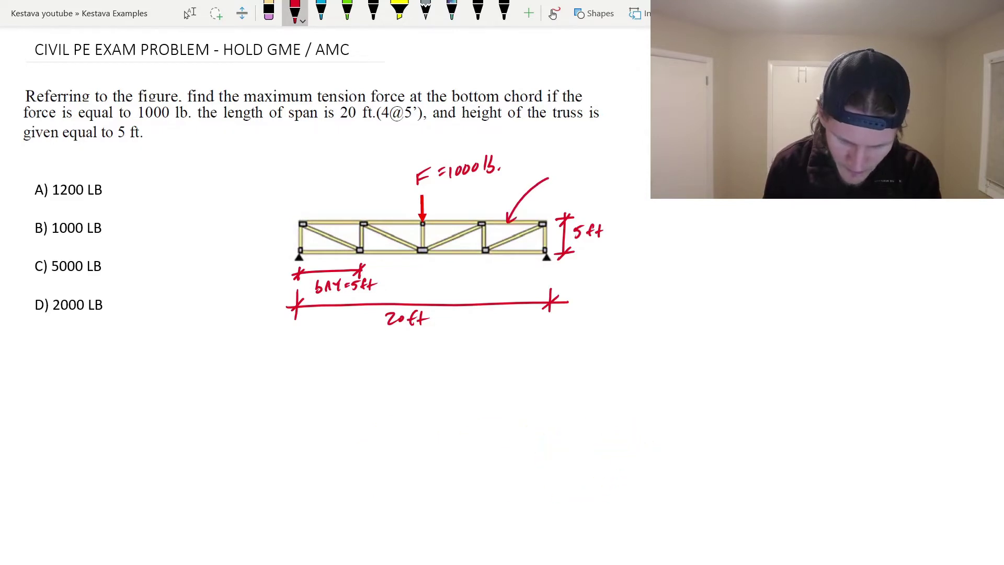
mouse_move(518, 255)
mouse_down()
mouse_move(571, 282)
mouse_move(516, 254)
mouse_move(530, 259)
mouse_up()
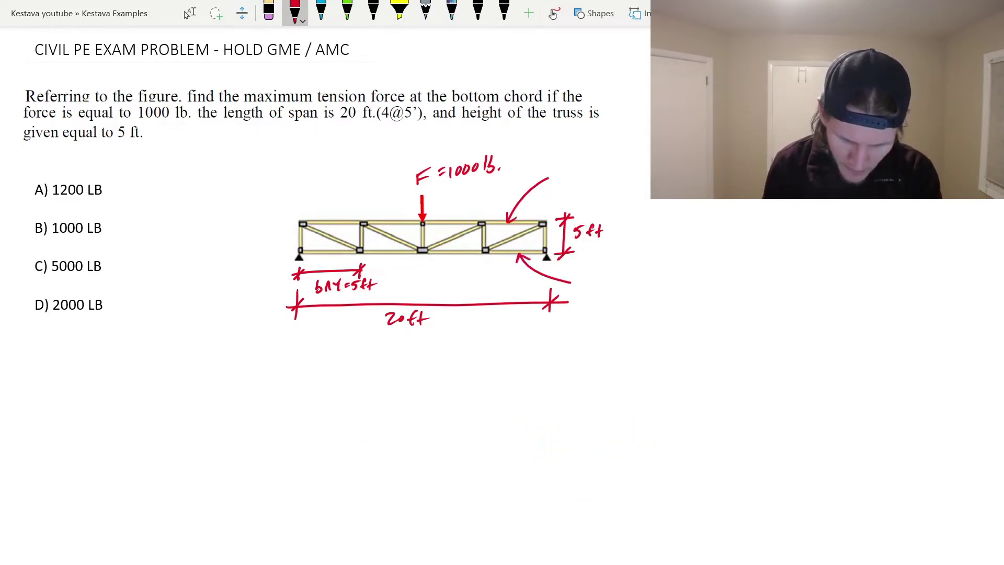
Label the arrows TOP CHORD and BOT. CHORD, and begin a beam rectangle below the truss
drag(560, 165, 560, 179)
drag(556, 167, 598, 171)
mouse_move(605, 159)
mouse_down()
mouse_move(605, 169)
mouse_move(632, 158)
mouse_up()
drag(581, 279, 658, 277)
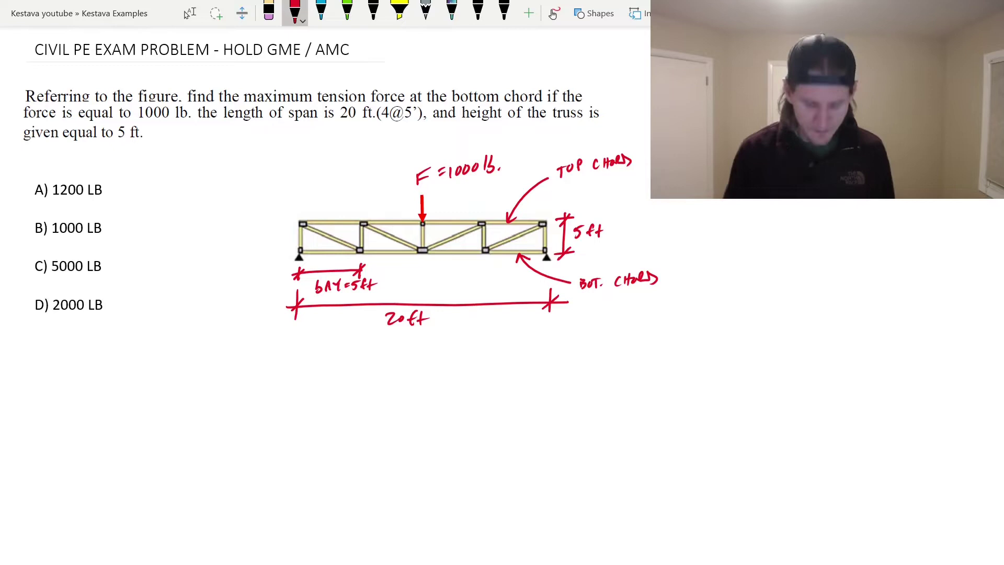
mouse_move(293, 377)
mouse_down()
mouse_move(291, 411)
mouse_move(549, 405)
mouse_up()
Close the beam rectangle and label it conc. with a pointer arrow
drag(292, 413, 549, 405)
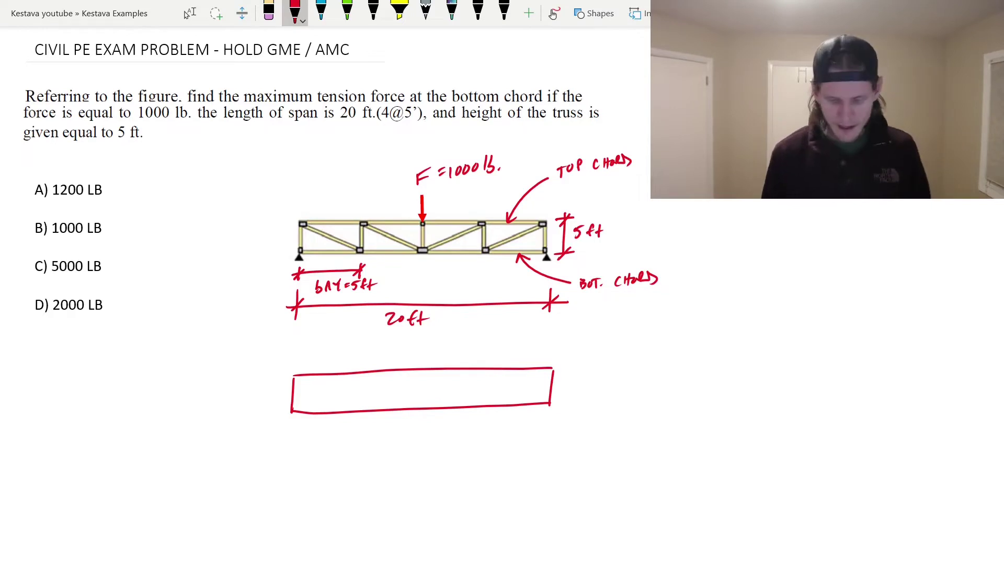
mouse_move(589, 346)
mouse_down()
mouse_move(542, 382)
mouse_move(554, 375)
mouse_up()
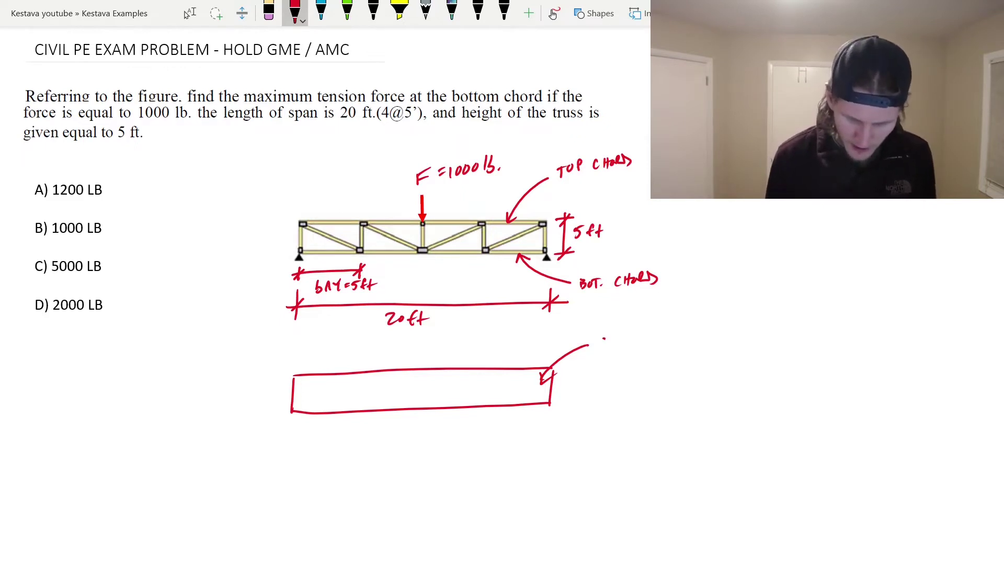
drag(607, 340, 607, 347)
drag(612, 340, 625, 345)
drag(633, 337, 632, 344)
click(638, 341)
Draw the load arrow on the beam and a dashed line inside it
drag(432, 338, 437, 355)
click(334, 386)
drag(314, 380, 358, 388)
drag(376, 389, 387, 389)
drag(407, 389, 448, 389)
drag(462, 388, 473, 387)
drag(490, 386, 524, 382)
Sketch the dashed deflected curve sagging below the beam
drag(537, 377, 542, 376)
drag(311, 418, 313, 421)
drag(327, 425, 331, 428)
drag(353, 431, 395, 439)
drag(417, 444, 468, 442)
drag(489, 436, 497, 433)
drag(515, 425, 522, 422)
drag(536, 413, 537, 411)
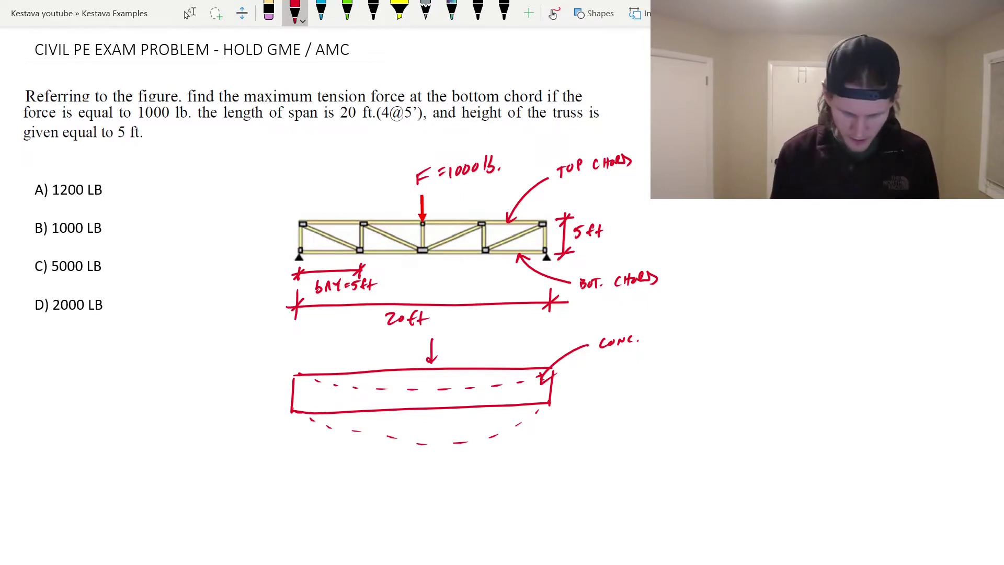
Add the T tension and C compression arrows to the beam
mouse_move(441, 434)
mouse_down()
mouse_move(472, 426)
mouse_move(393, 425)
mouse_move(434, 429)
mouse_move(440, 419)
mouse_up()
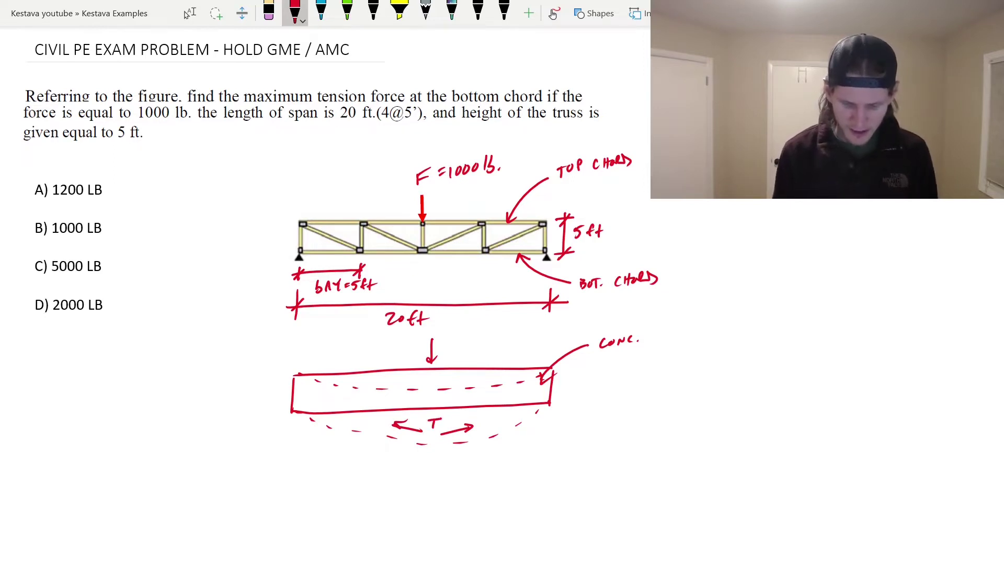
drag(394, 395, 419, 393)
drag(410, 389, 411, 400)
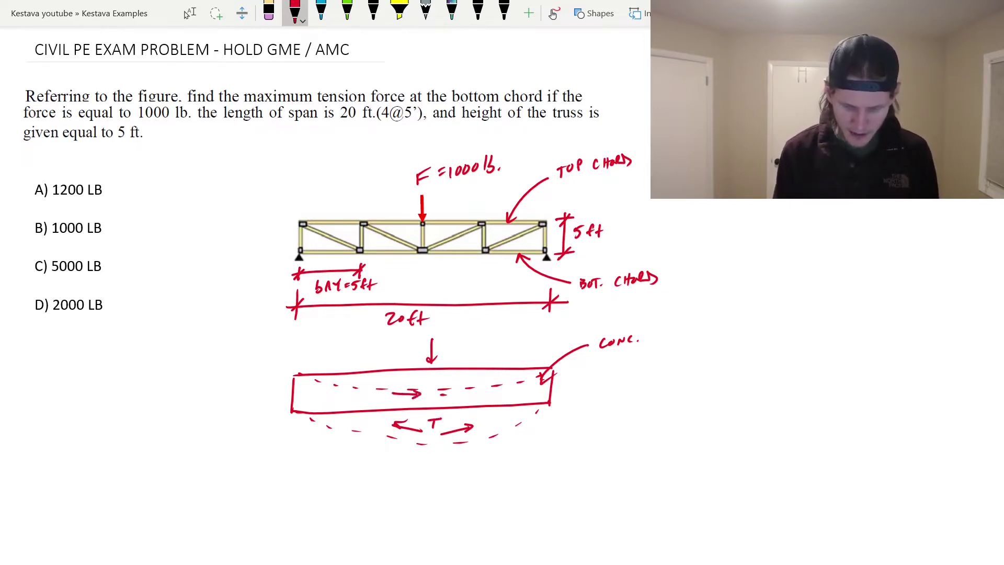
mouse_move(474, 390)
mouse_down()
mouse_move(440, 396)
mouse_move(450, 400)
mouse_move(437, 401)
mouse_move(434, 441)
mouse_up()
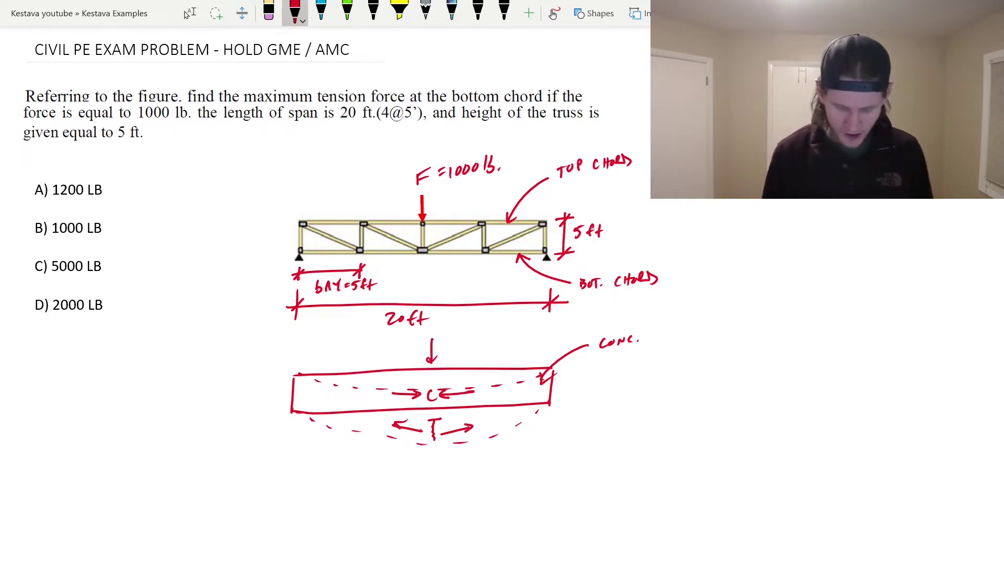
Circle the T and C forces and note T = CHORD FORCE
drag(423, 426, 442, 411)
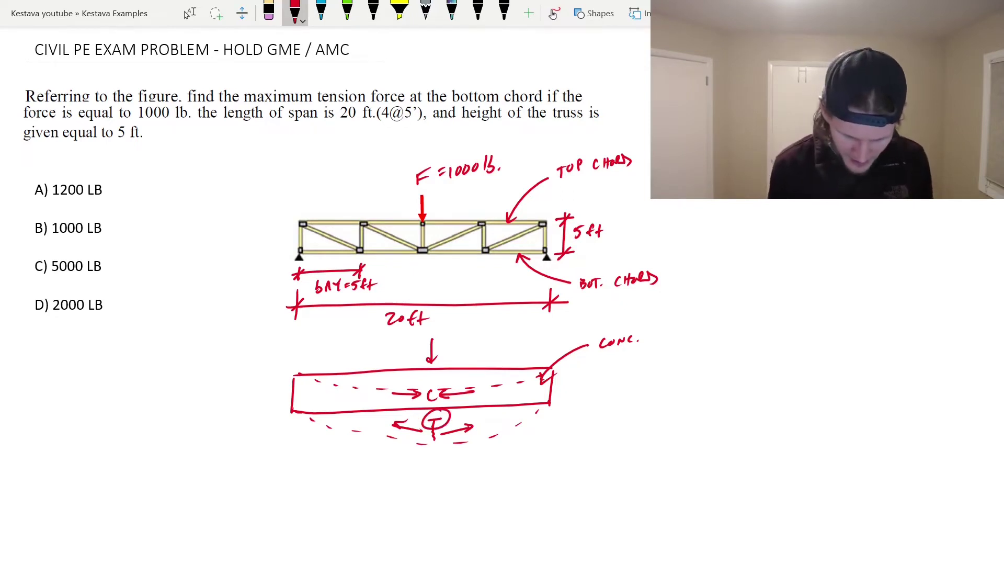
mouse_move(443, 384)
mouse_down()
mouse_move(431, 382)
mouse_move(444, 387)
mouse_up()
mouse_move(445, 424)
mouse_down()
mouse_move(458, 426)
mouse_move(478, 473)
mouse_move(500, 465)
mouse_up()
drag(489, 475, 633, 437)
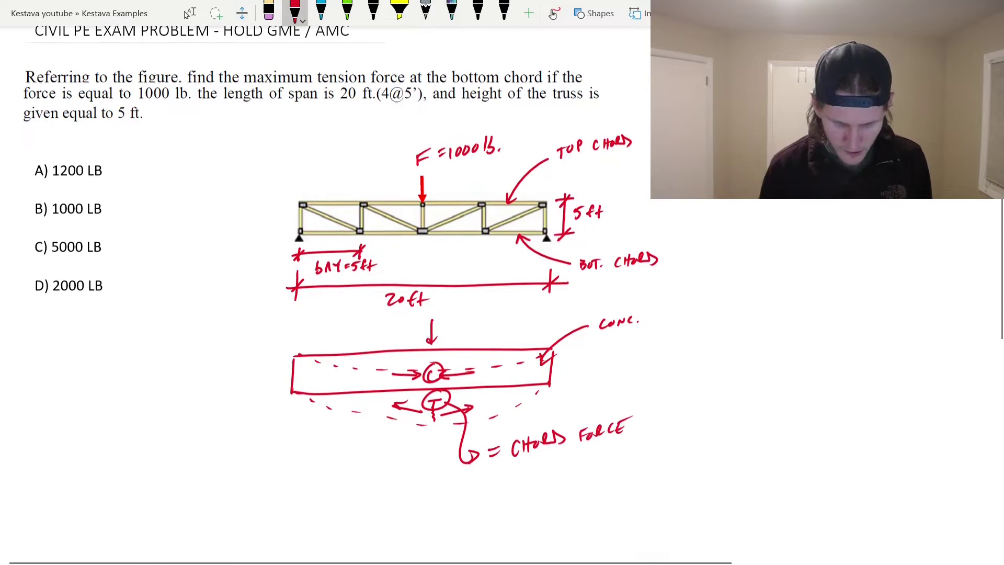
Draw a new beam at lower left with its top line, left support and span line
scroll(418, 293, down, 2)
scroll(418, 209, down, 1)
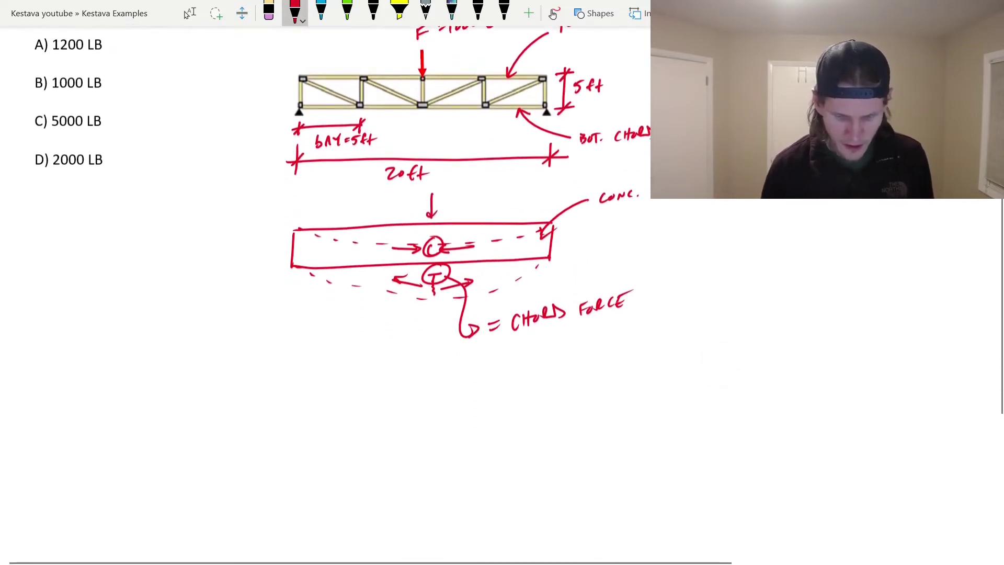
scroll(418, 209, up, 1)
click(190, 13)
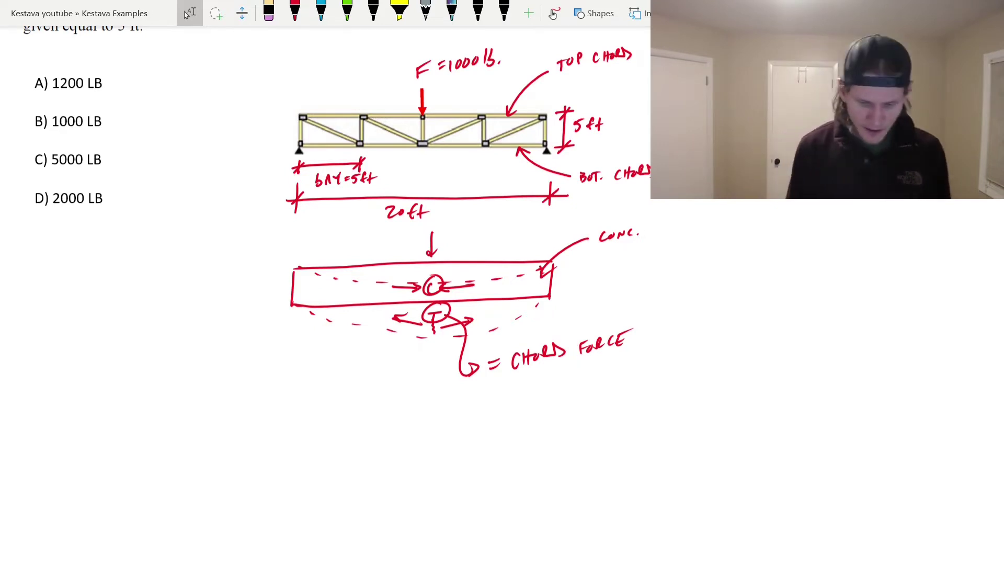
click(295, 12)
drag(65, 431, 202, 433)
mouse_move(57, 441)
mouse_down()
mouse_move(81, 441)
mouse_move(49, 453)
mouse_up()
drag(64, 446, 58, 476)
drag(52, 469, 212, 460)
Finish the right support and span ticks, and label the span 20ft
drag(186, 438, 212, 432)
drag(196, 466, 209, 456)
mouse_move(199, 456)
mouse_down()
mouse_move(208, 464)
mouse_move(199, 463)
mouse_up()
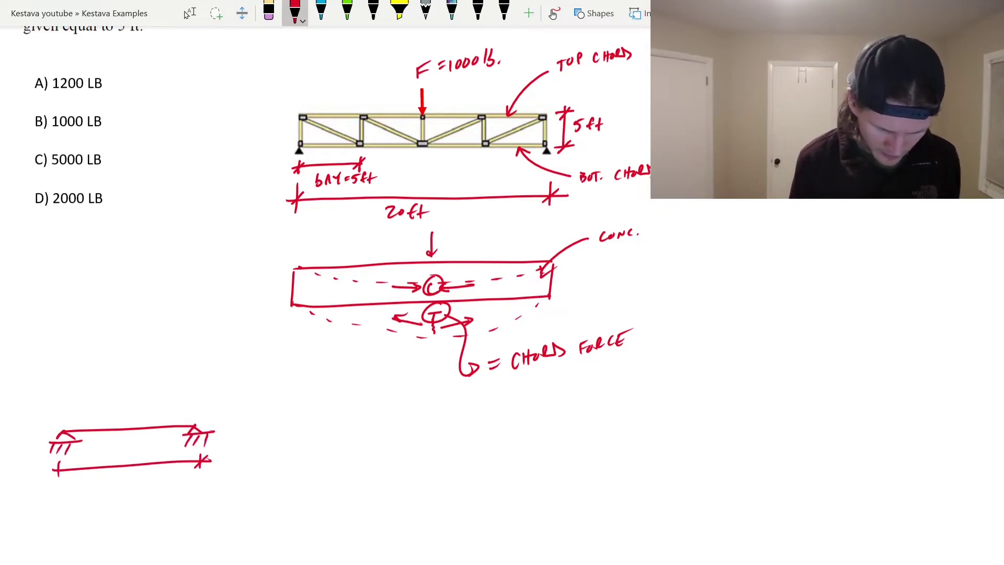
drag(64, 462, 54, 471)
drag(120, 476, 145, 484)
drag(142, 477, 152, 475)
drag(157, 469, 157, 482)
drag(154, 475, 163, 474)
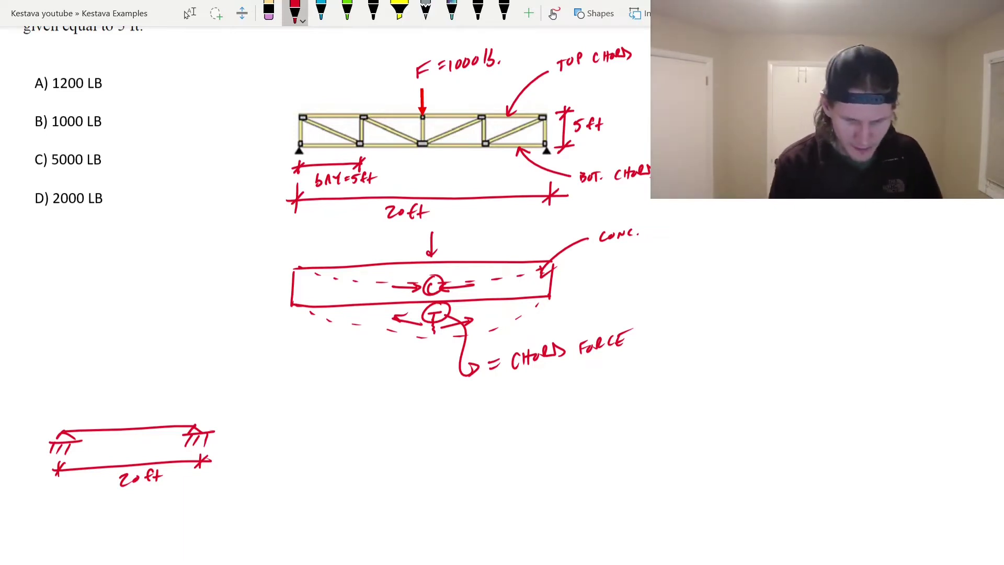
Add a 1000lb point-load arrow and a curved arrow leading right
mouse_move(131, 393)
mouse_down()
mouse_move(131, 420)
mouse_move(136, 409)
mouse_up()
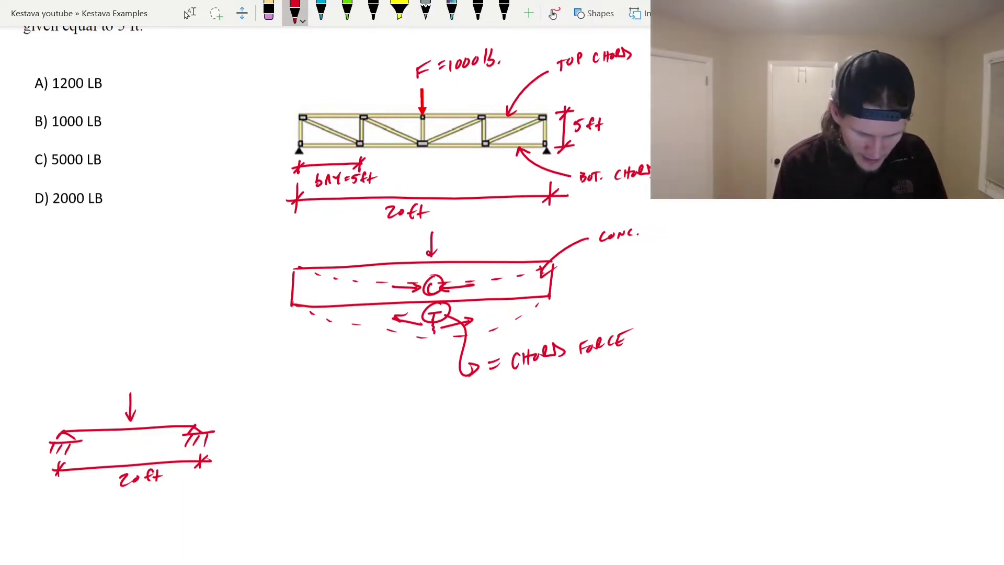
drag(114, 371, 115, 382)
drag(122, 372, 122, 373)
drag(130, 371, 150, 375)
drag(154, 357, 157, 369)
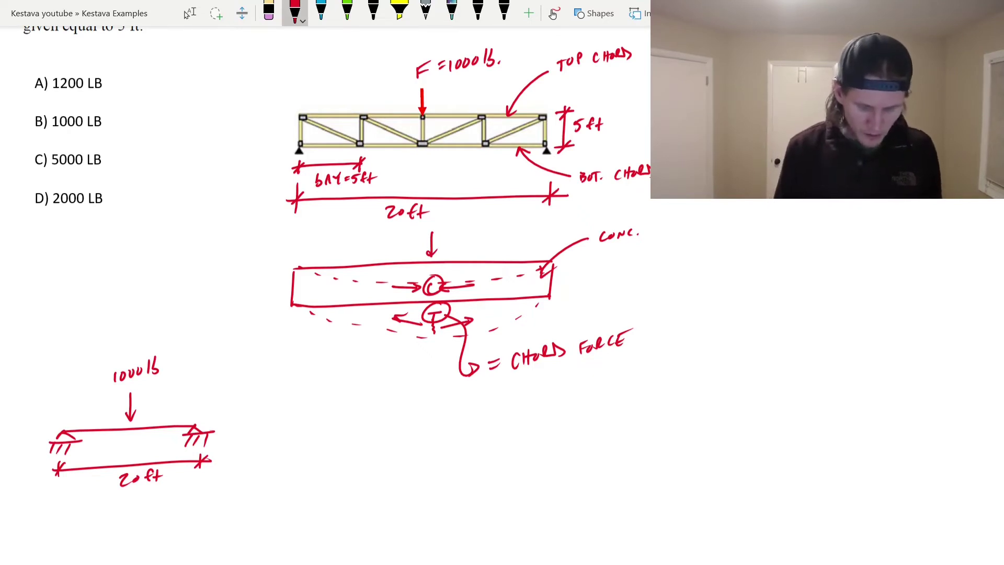
drag(229, 435, 272, 488)
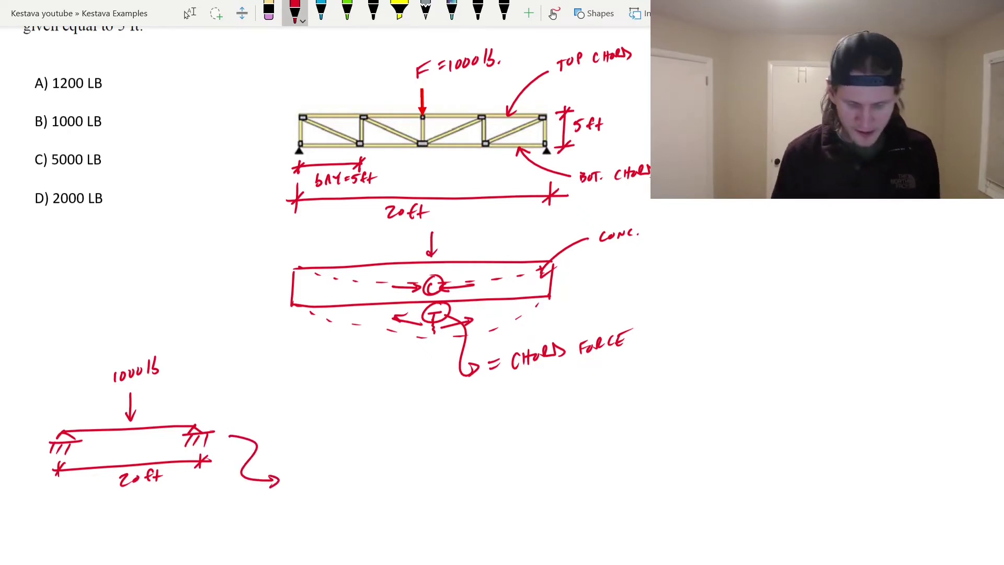
Write M_MAX = PL/4 after the curved arrow
scroll(335, 283, down, 1)
click(190, 13)
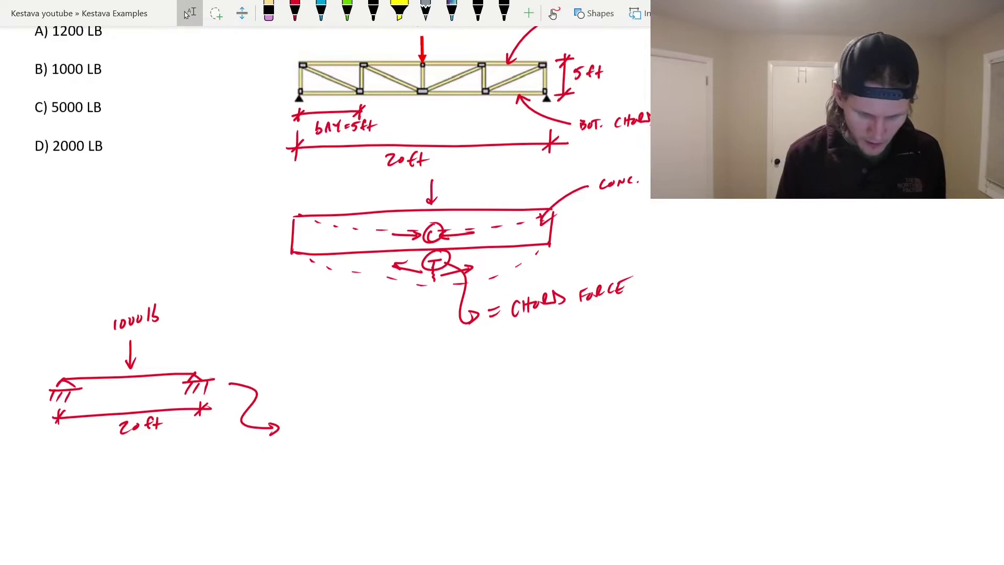
click(295, 12)
mouse_move(300, 436)
mouse_down()
mouse_move(317, 403)
mouse_move(320, 430)
mouse_move(347, 436)
mouse_up()
drag(346, 427, 340, 437)
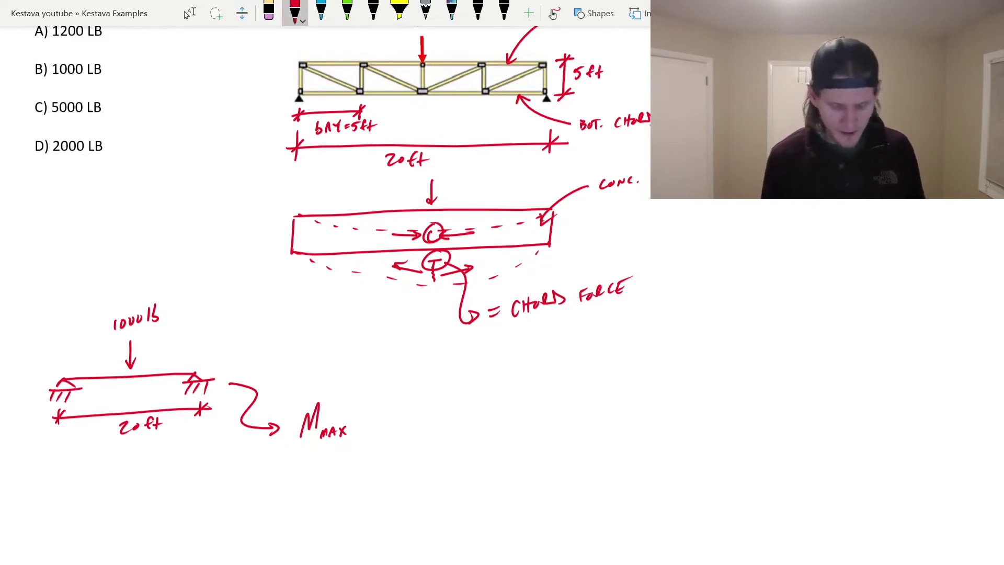
drag(358, 408, 370, 406)
mouse_move(360, 414)
mouse_down()
mouse_move(388, 421)
mouse_move(413, 411)
mouse_up()
mouse_move(384, 429)
mouse_down()
mouse_move(411, 412)
mouse_move(415, 422)
mouse_move(401, 456)
mouse_up()
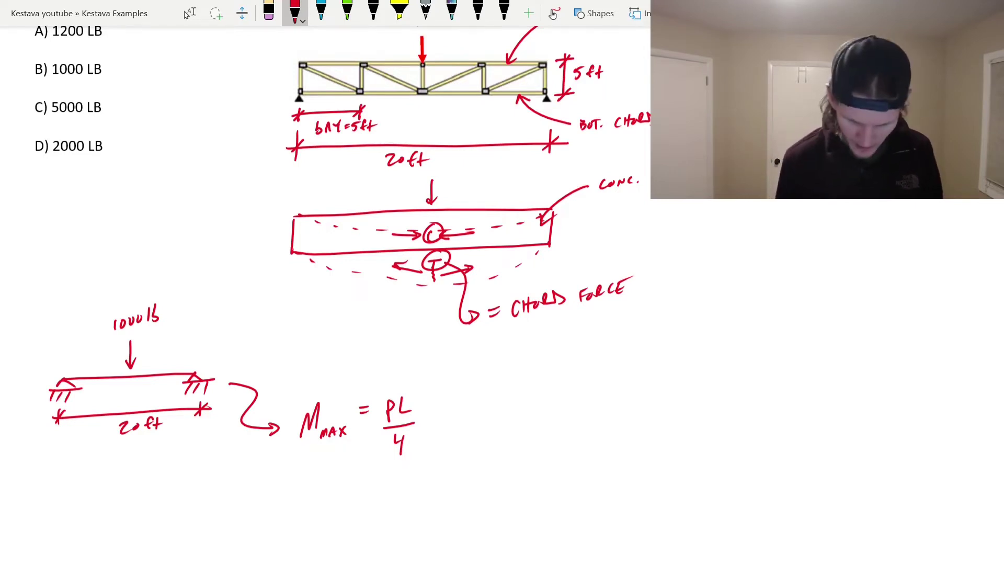
Add an arrow citing AISC Steel Manual Table 3-23 as the source
drag(442, 420, 493, 421)
drag(482, 414, 496, 420)
mouse_move(509, 403)
mouse_down()
mouse_move(500, 418)
mouse_move(705, 398)
mouse_up()
drag(493, 436, 510, 435)
mouse_move(507, 437)
mouse_down()
mouse_move(507, 448)
mouse_move(621, 438)
mouse_up()
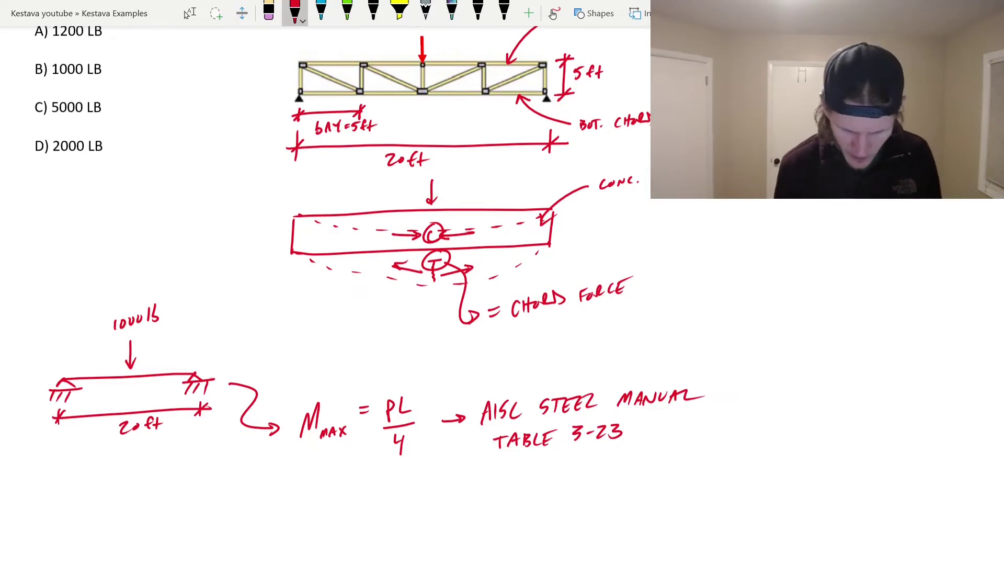
Write M_MAX = (1000 lb)(20 ft)/4 below the beam sketch
scroll(187, 14, down, 3)
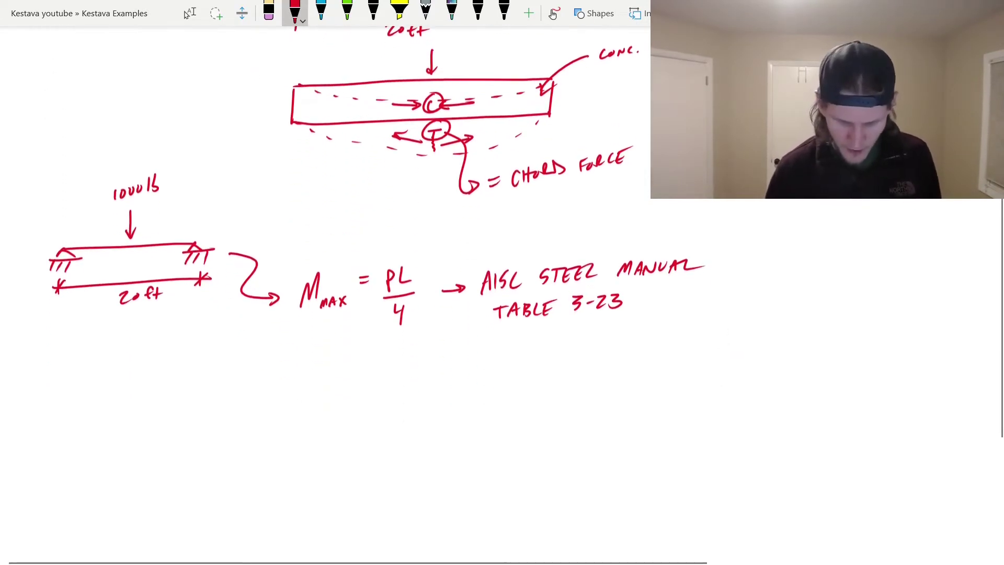
click(188, 13)
click(295, 12)
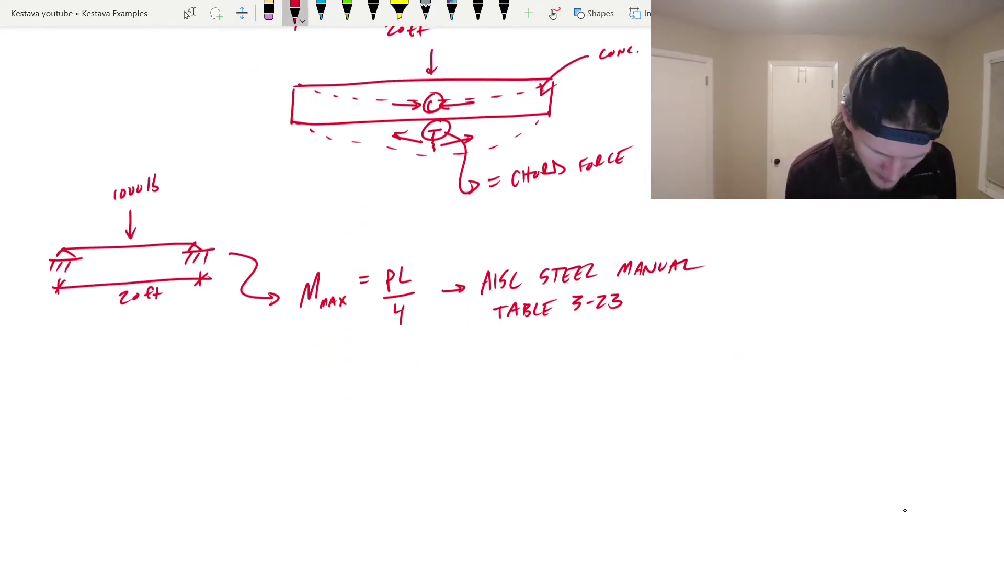
mouse_move(59, 428)
mouse_down()
mouse_move(73, 418)
mouse_move(94, 427)
mouse_move(137, 404)
mouse_move(231, 410)
mouse_move(272, 382)
mouse_move(289, 392)
mouse_up()
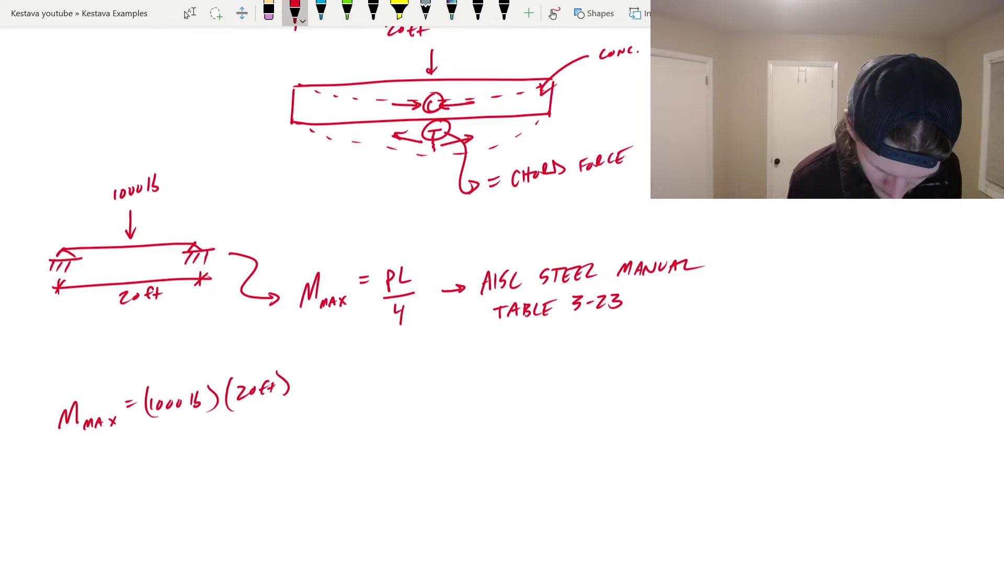
drag(156, 421, 298, 406)
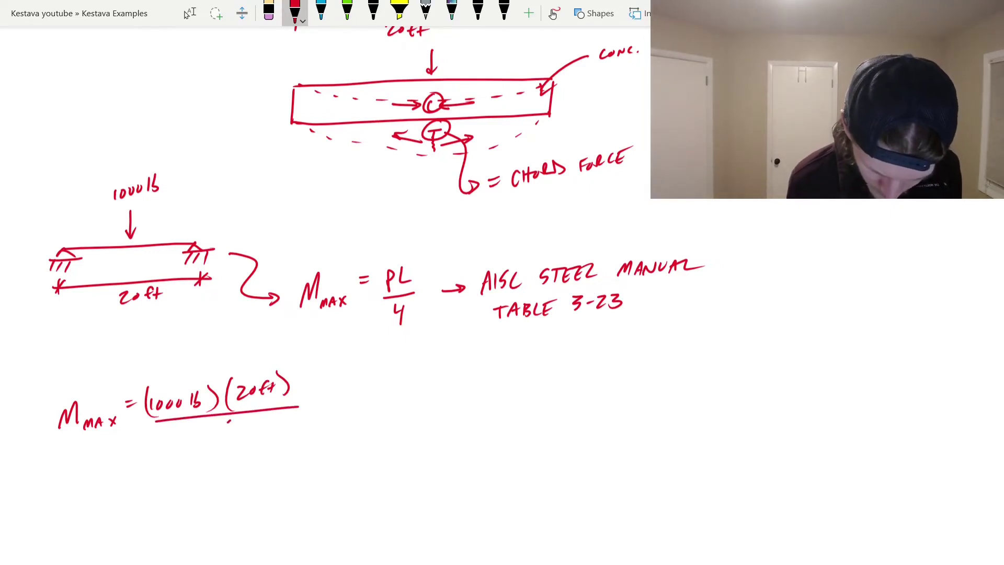
drag(230, 418, 238, 426)
drag(234, 421, 231, 435)
Complete the line with = 5000 lb·ft
drag(314, 397, 320, 396)
mouse_move(314, 403)
mouse_down()
mouse_move(345, 386)
mouse_move(343, 398)
mouse_move(359, 382)
mouse_up()
drag(364, 383, 374, 384)
drag(388, 383, 420, 388)
drag(429, 380, 429, 381)
drag(443, 385, 463, 372)
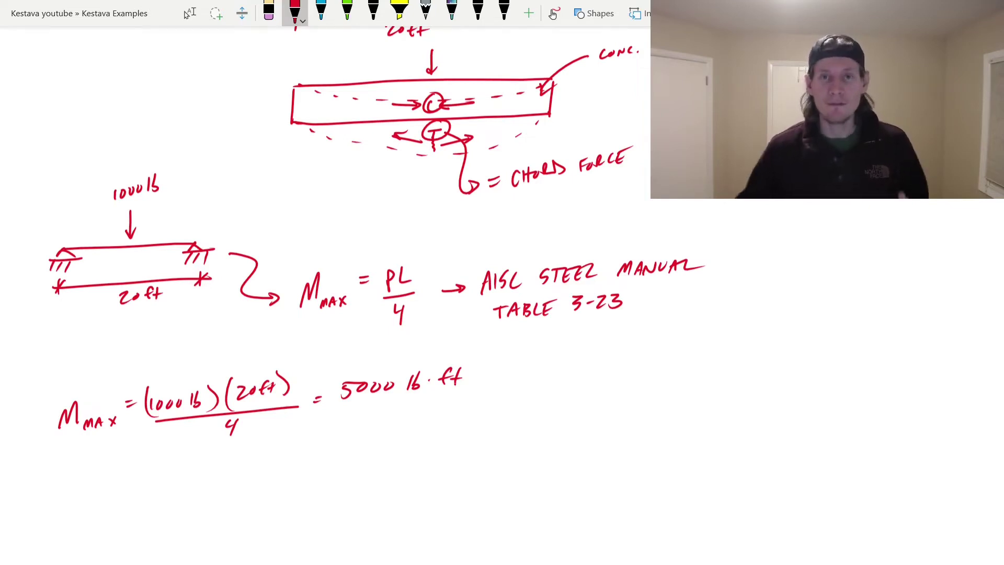
Arrow the 5 ft height label and underline the bottom-chord tension question
scroll(334, 283, up, 5)
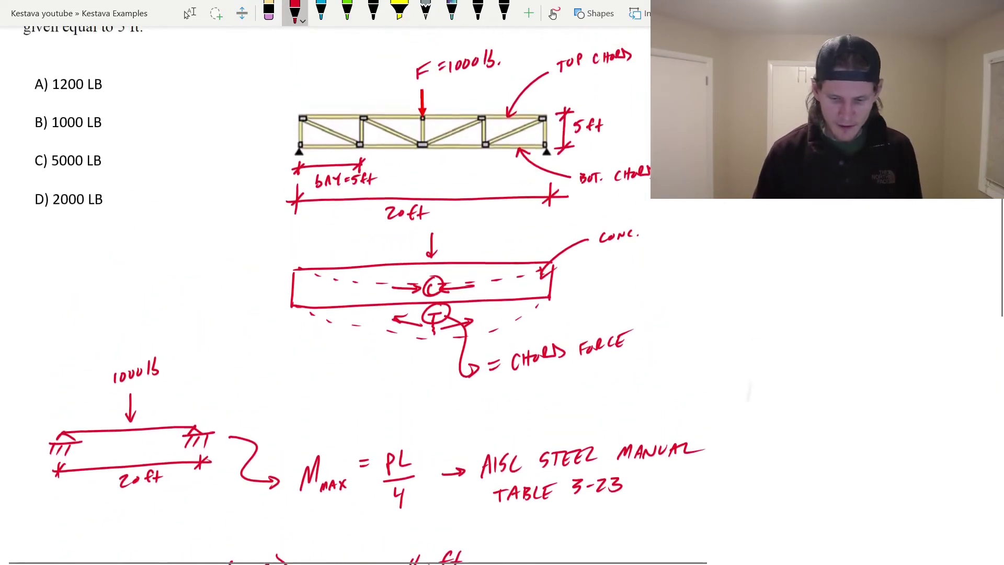
mouse_move(627, 87)
mouse_down()
mouse_move(595, 111)
mouse_move(607, 108)
mouse_up()
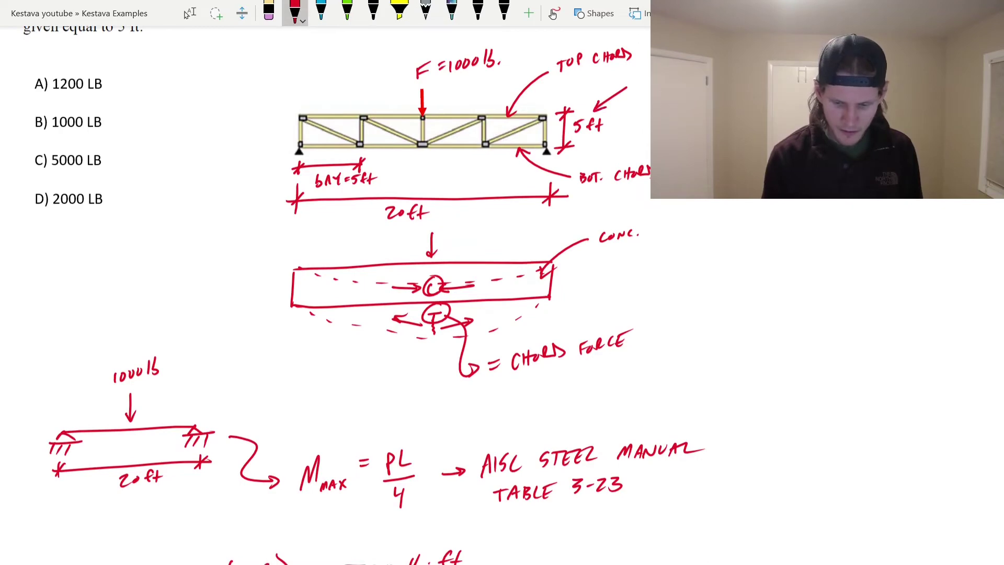
scroll(335, 283, down, 6)
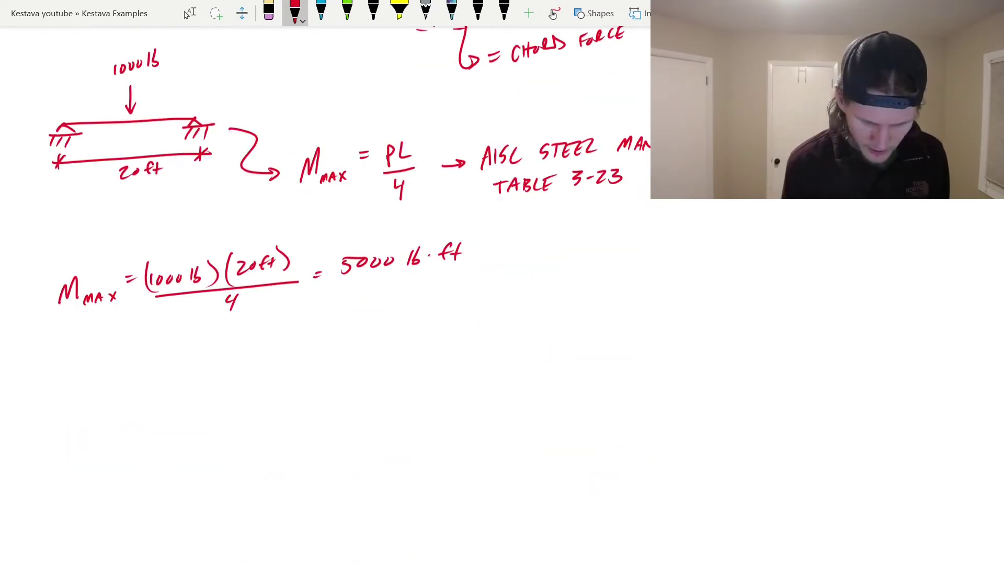
mouse_move(98, 382)
mouse_down()
mouse_move(97, 402)
mouse_move(112, 377)
mouse_up()
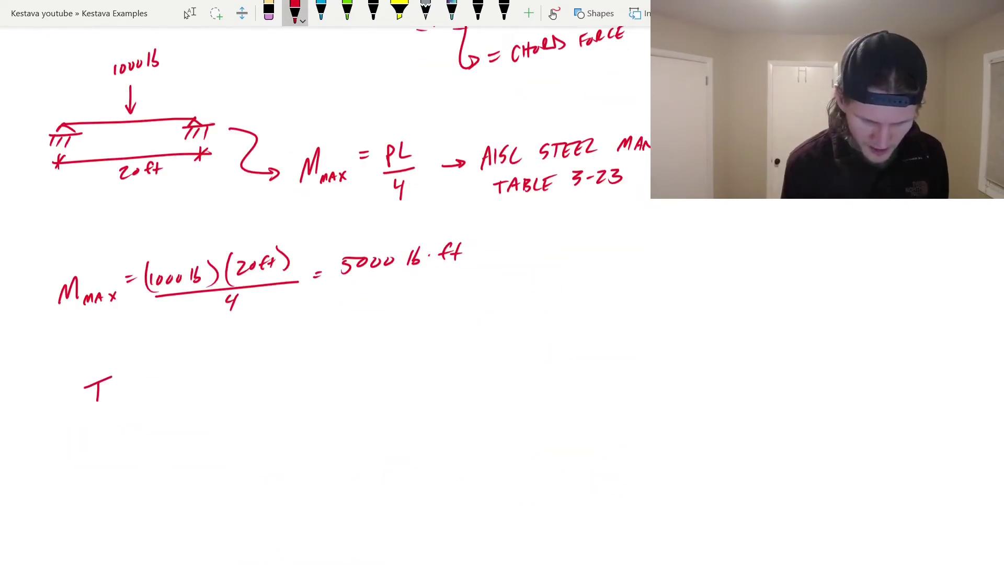
scroll(334, 283, up, 8)
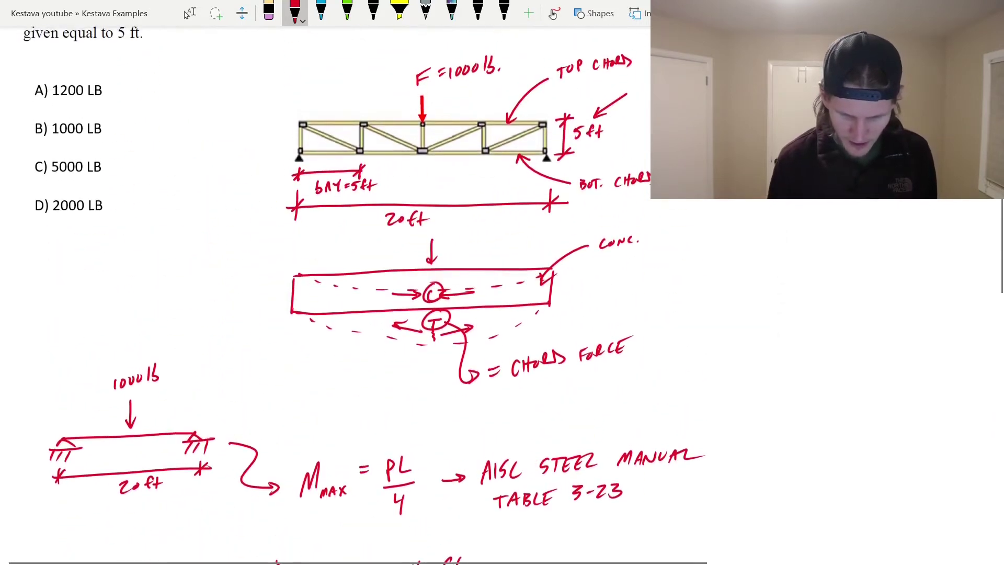
click(189, 13)
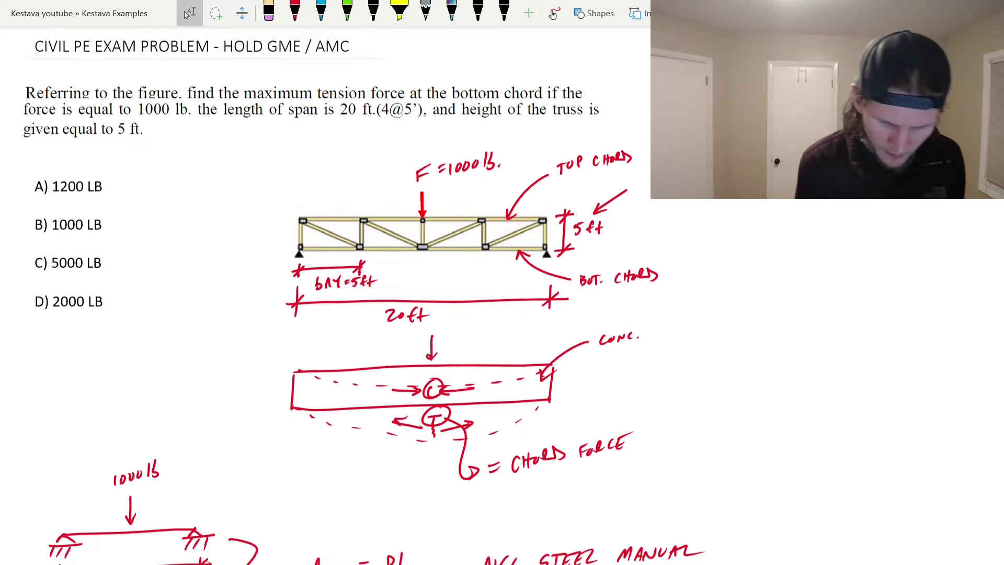
click(295, 11)
drag(316, 105, 544, 103)
Write T = M/d followed by an arrow below the moment calculation
scroll(335, 292, down, 5)
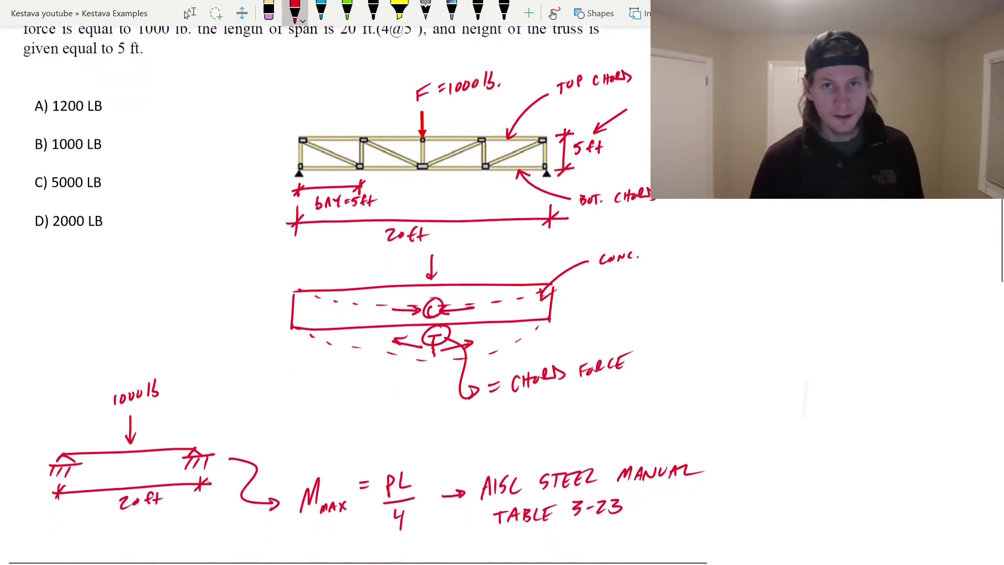
click(190, 13)
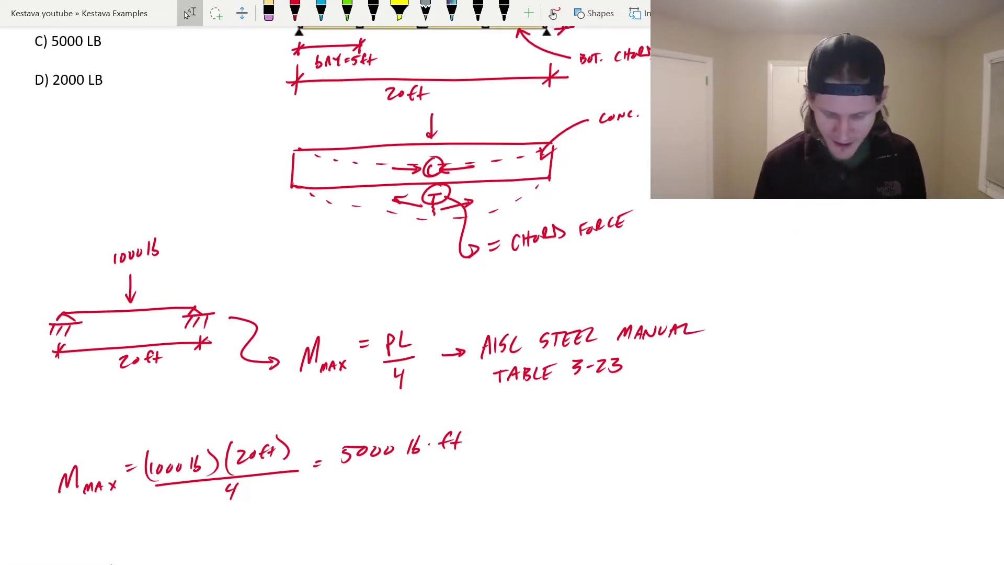
scroll(188, 15, down, 2)
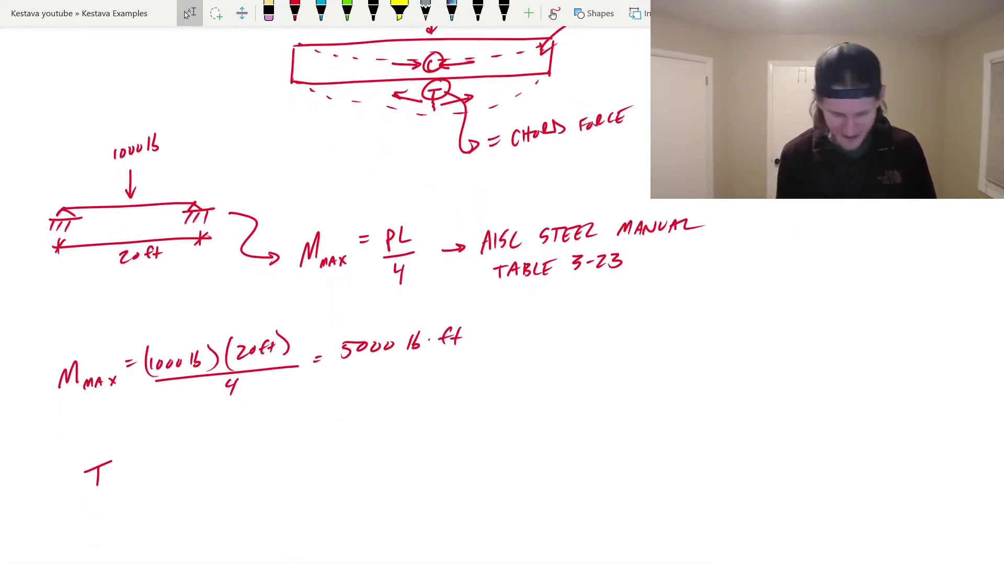
scroll(187, 14, down, 1)
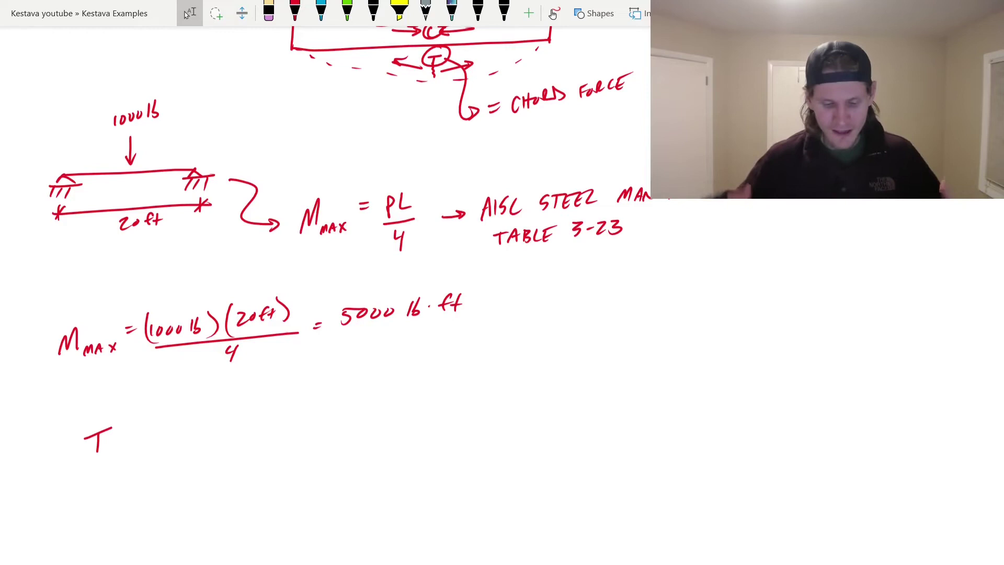
click(295, 10)
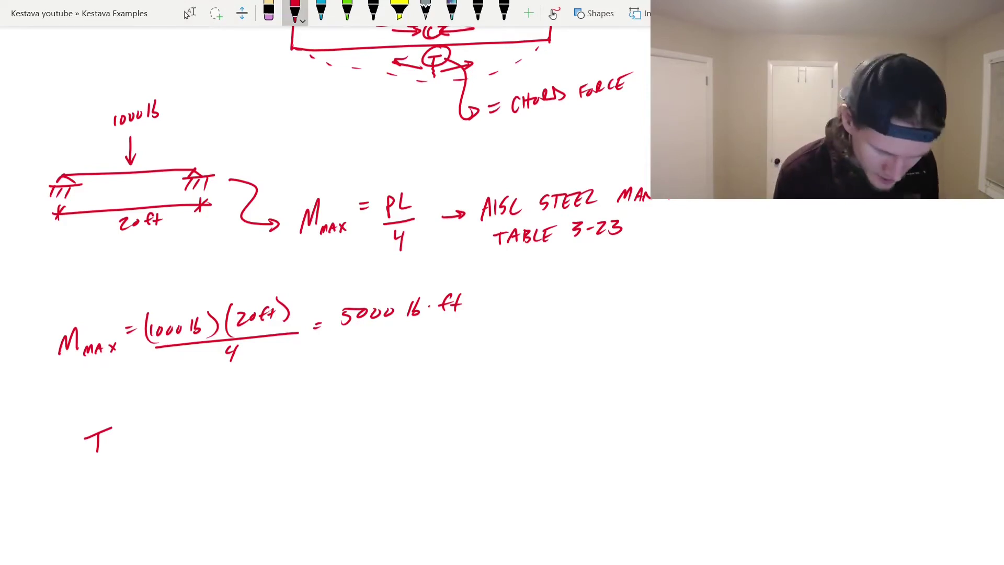
drag(121, 431, 131, 428)
mouse_move(120, 438)
mouse_down()
mouse_move(154, 413)
mouse_move(172, 432)
mouse_up()
drag(160, 450, 161, 473)
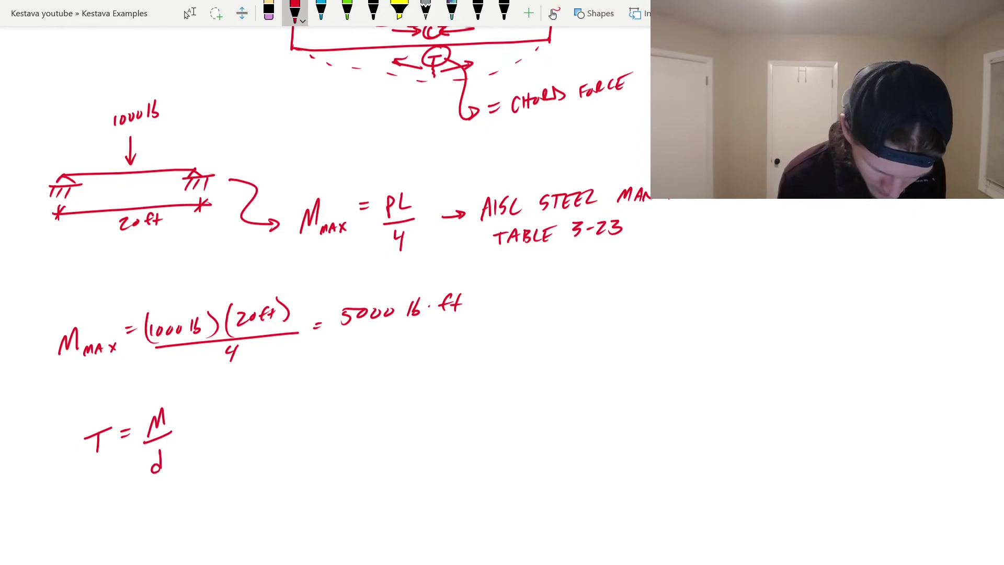
drag(185, 432, 217, 429)
drag(208, 425, 209, 436)
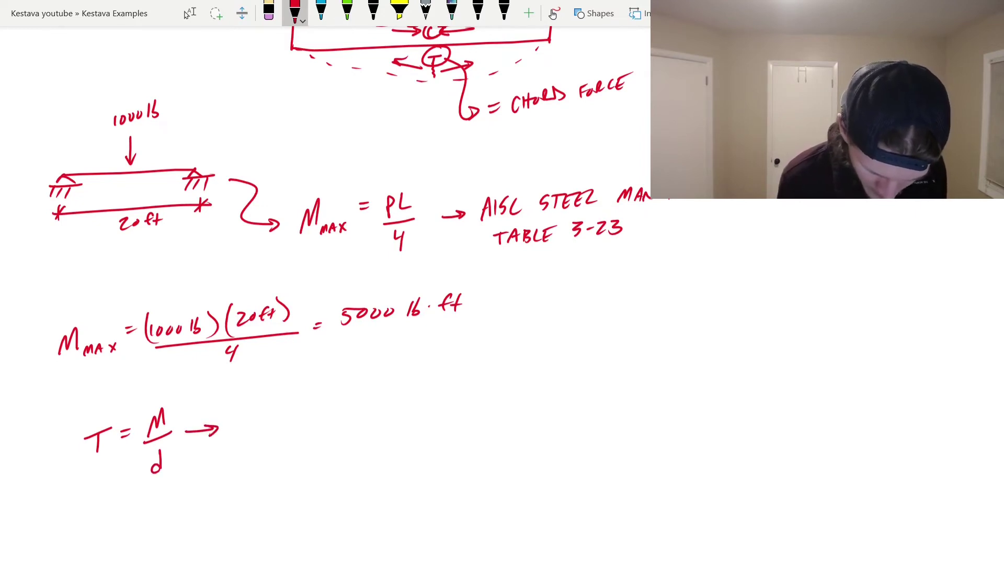
Substitute 5000 lb·ft / 5 ft and write the result = 1000 lb
mouse_move(243, 400)
mouse_down()
mouse_move(238, 417)
mouse_move(356, 389)
mouse_up()
drag(244, 425, 362, 404)
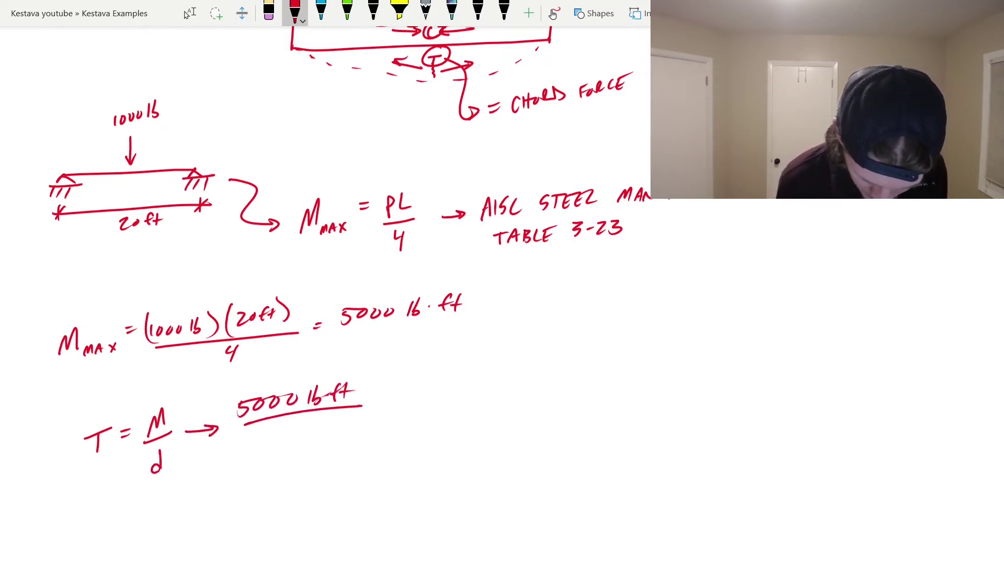
drag(293, 421, 289, 436)
mouse_move(293, 420)
mouse_down()
mouse_move(306, 434)
mouse_move(387, 397)
mouse_up()
click(378, 398)
drag(377, 402, 406, 406)
drag(425, 390, 439, 391)
drag(454, 388, 476, 397)
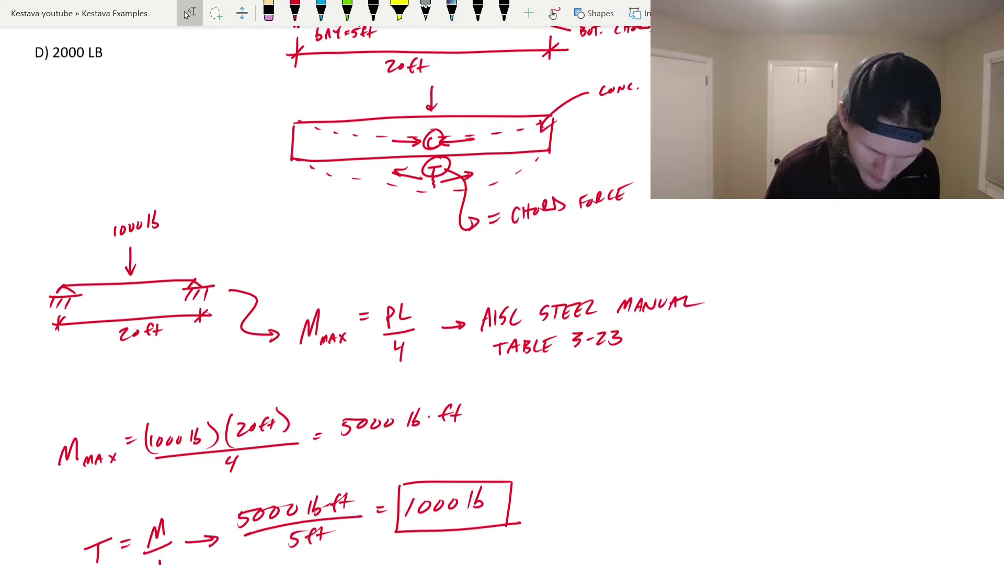
Circle answer choice B) 1000 LB with the green pen
scroll(334, 293, up, 4)
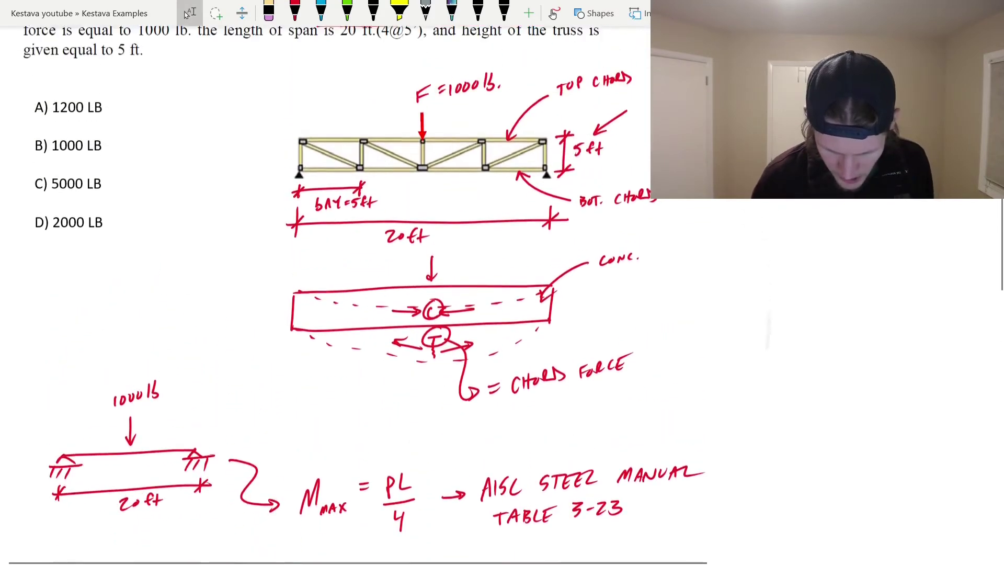
click(347, 11)
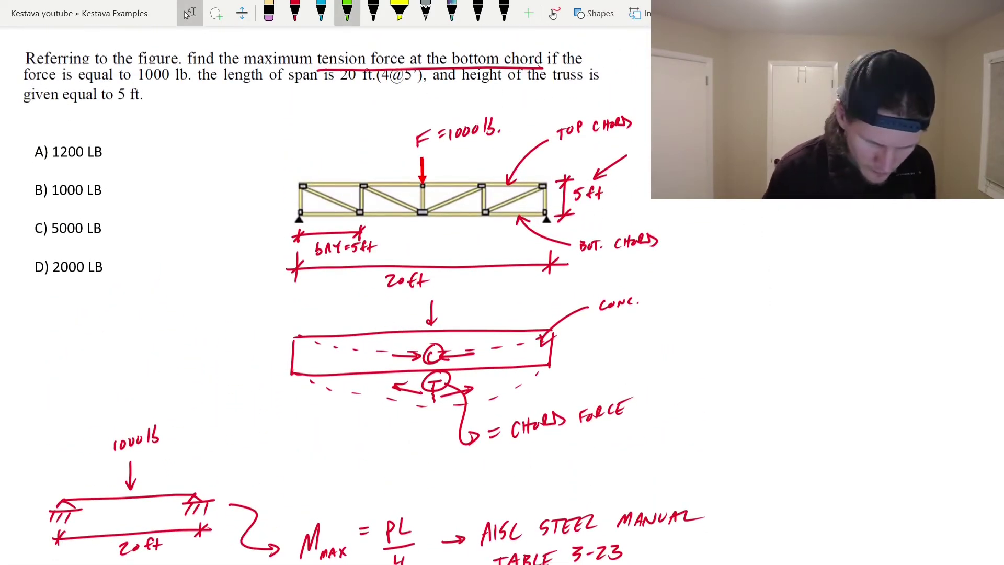
drag(41, 177, 38, 176)
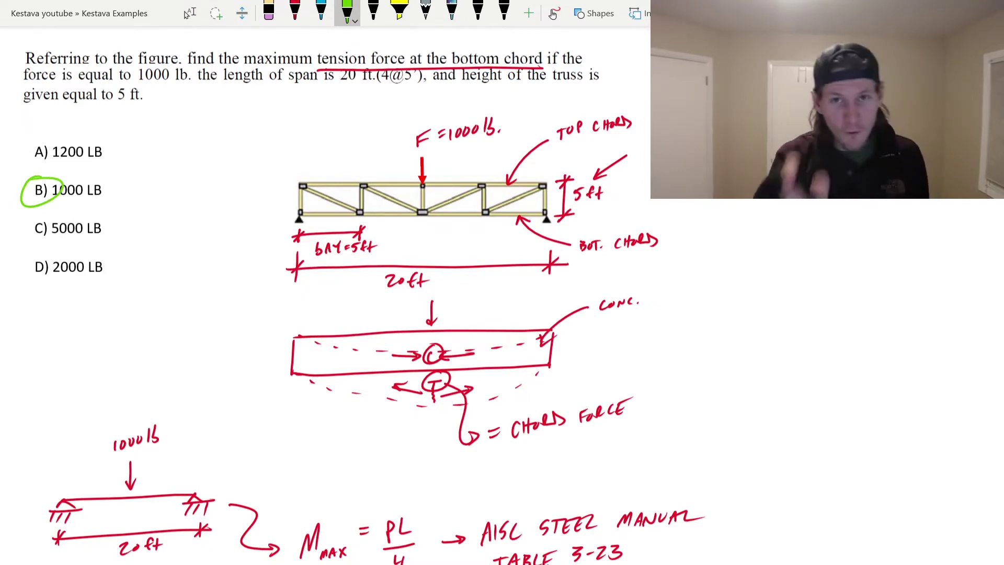
click(189, 13)
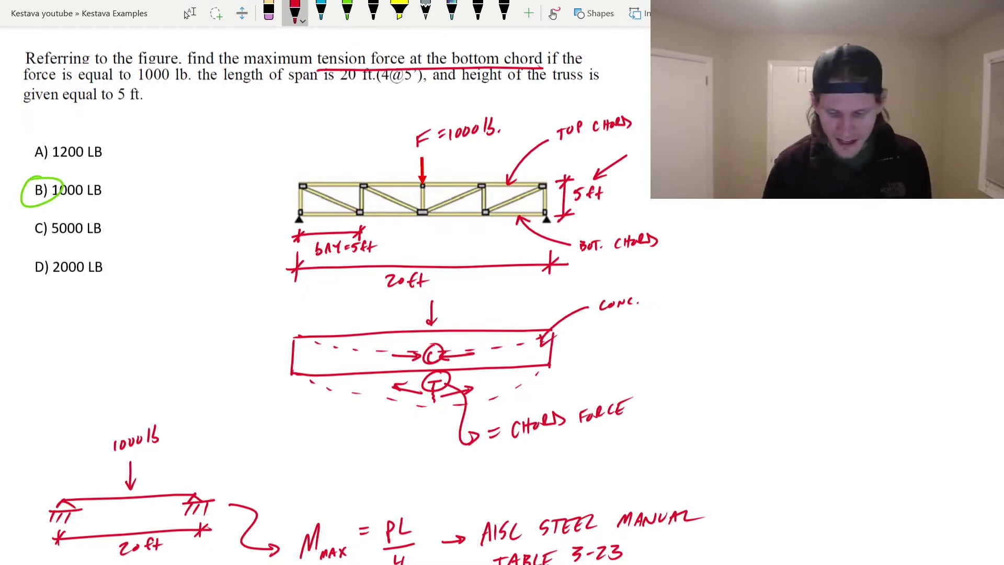
scroll(418, 282, down, 2)
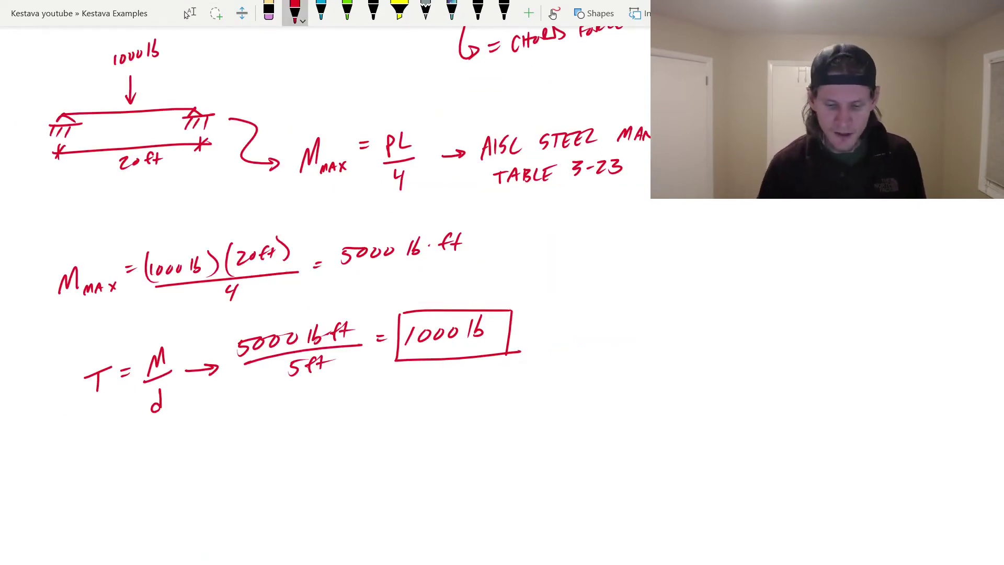
Draw a red rectangle below the boxed 1000 lb result
scroll(324, 283, down, 3)
click(187, 14)
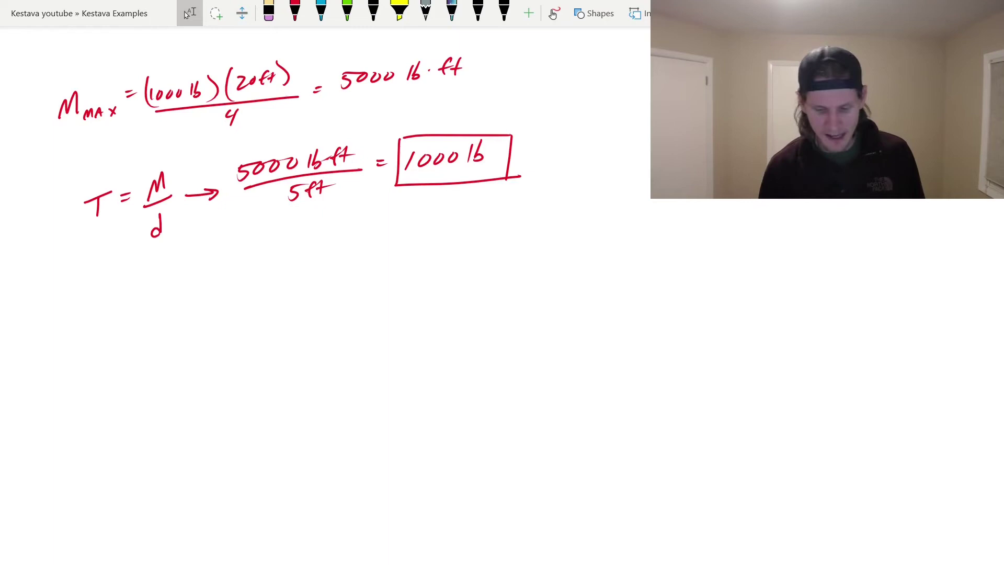
scroll(324, 282, down, 1)
click(295, 12)
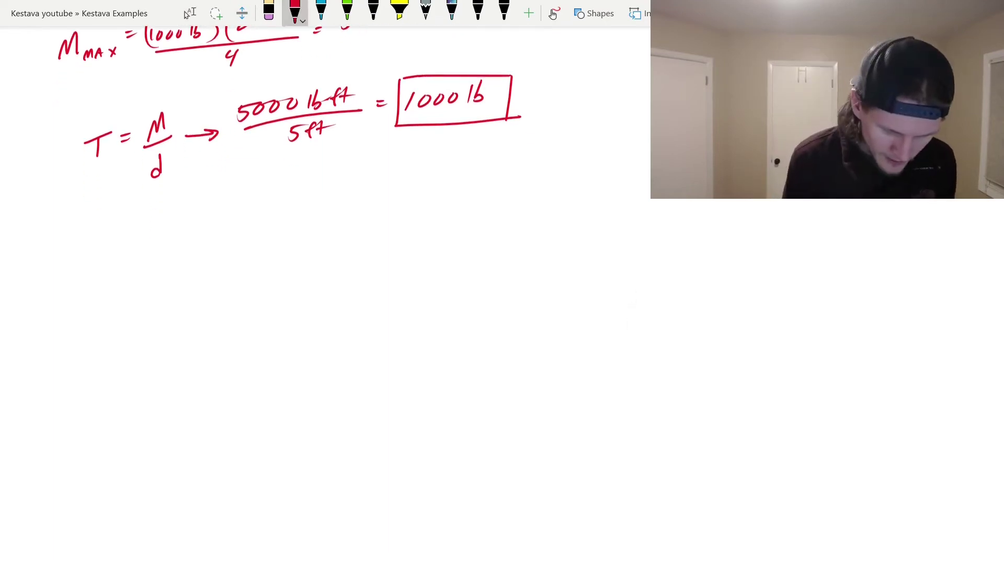
mouse_move(118, 257)
mouse_down()
mouse_move(117, 327)
mouse_move(209, 375)
mouse_move(369, 369)
mouse_up()
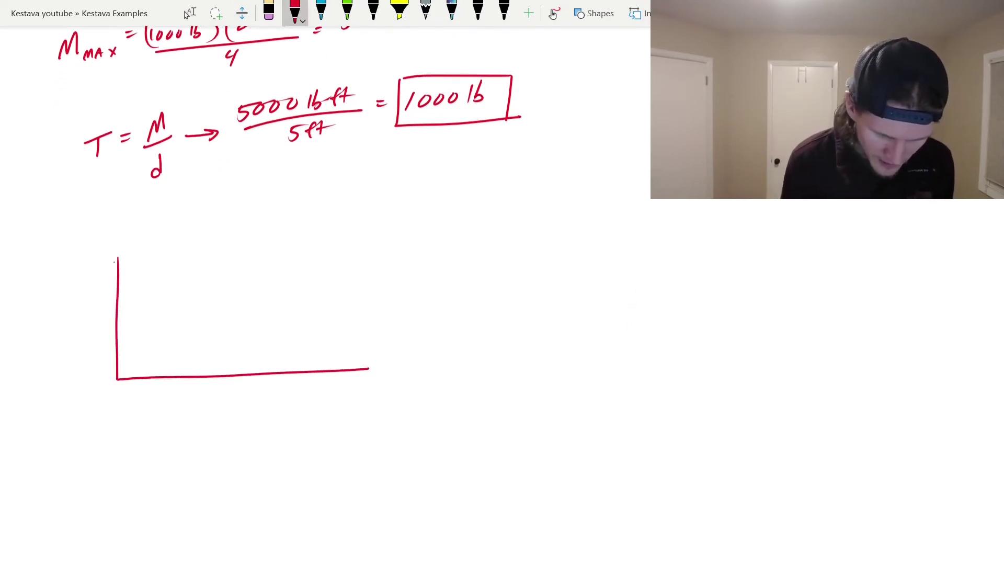
mouse_move(121, 255)
mouse_down()
mouse_move(366, 245)
mouse_move(373, 367)
mouse_up()
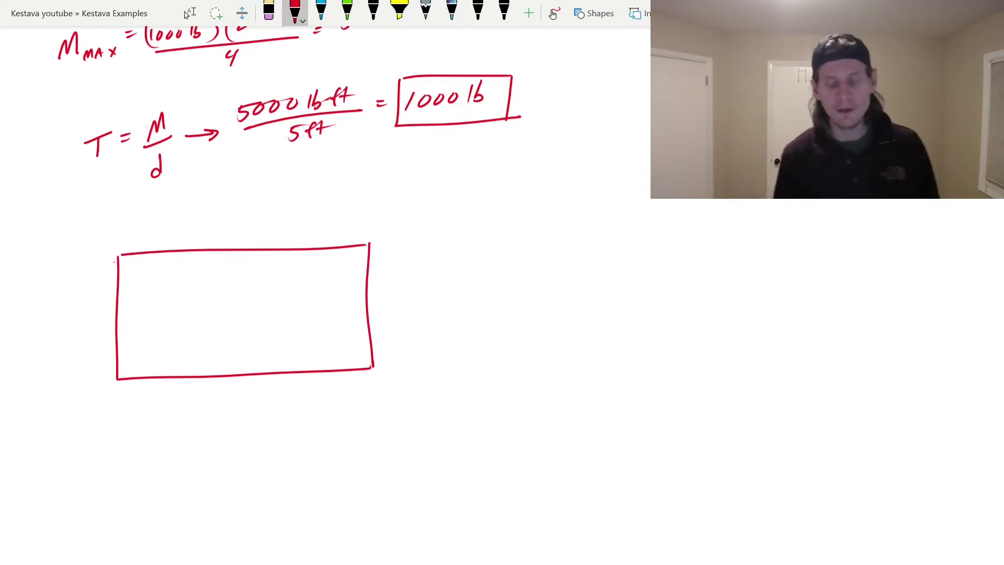
Dimension the rectangle's length as L below it and its depth as d at left
drag(115, 393, 116, 413)
mouse_move(107, 406)
mouse_down()
mouse_move(382, 386)
mouse_move(112, 407)
mouse_up()
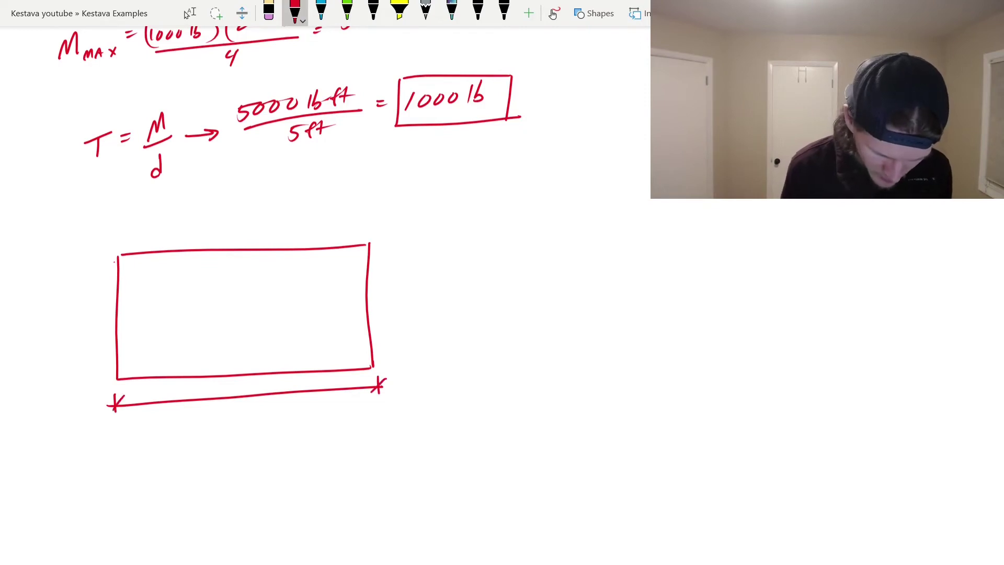
mouse_move(237, 411)
mouse_down()
mouse_move(233, 426)
mouse_move(248, 426)
mouse_up()
mouse_move(89, 255)
mouse_down()
mouse_move(89, 384)
mouse_move(98, 382)
mouse_move(99, 255)
mouse_move(83, 268)
mouse_up()
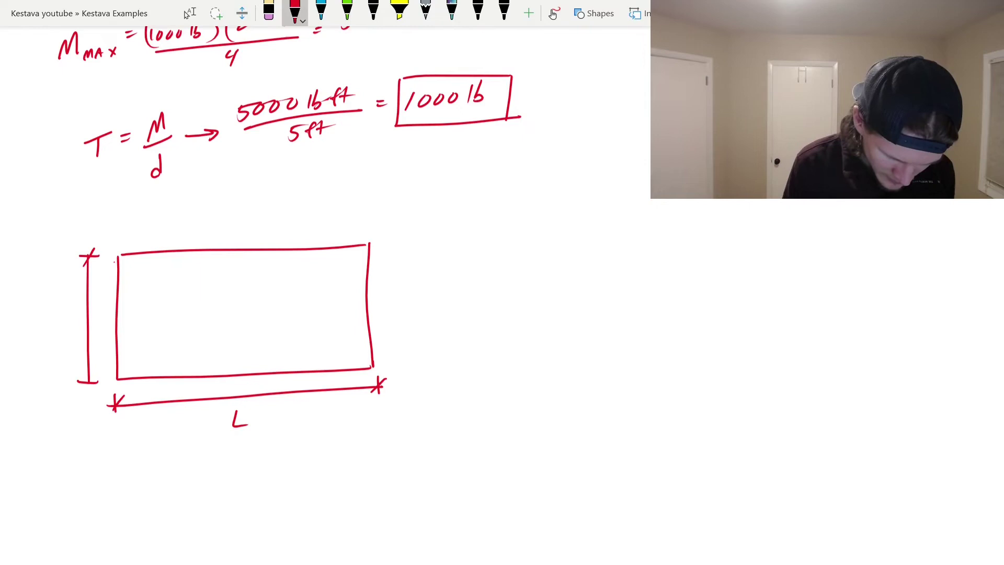
drag(95, 373, 89, 382)
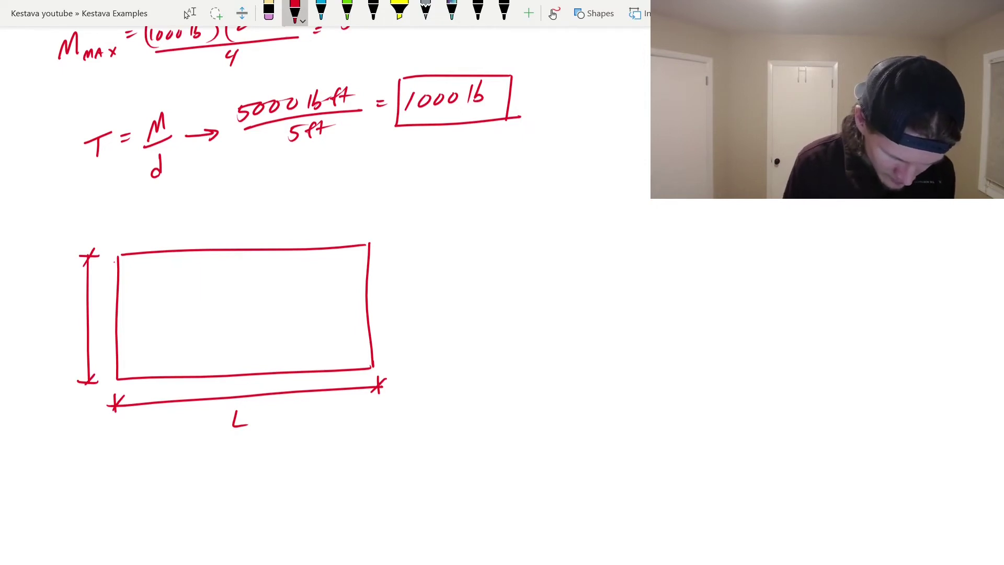
drag(71, 302, 70, 323)
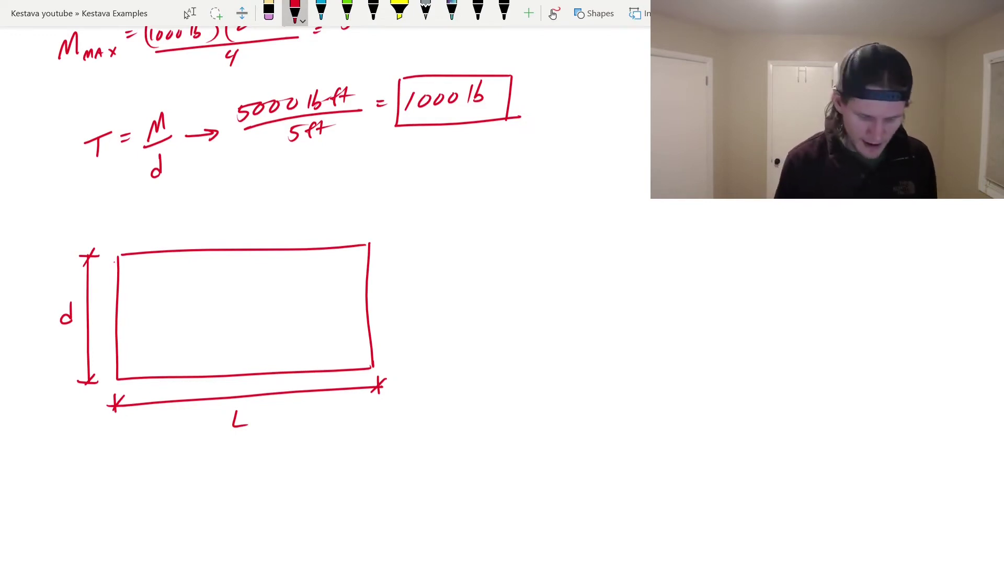
Outline a red building to the right, standing on a hatched ground line
drag(686, 267, 682, 369)
drag(692, 266, 870, 364)
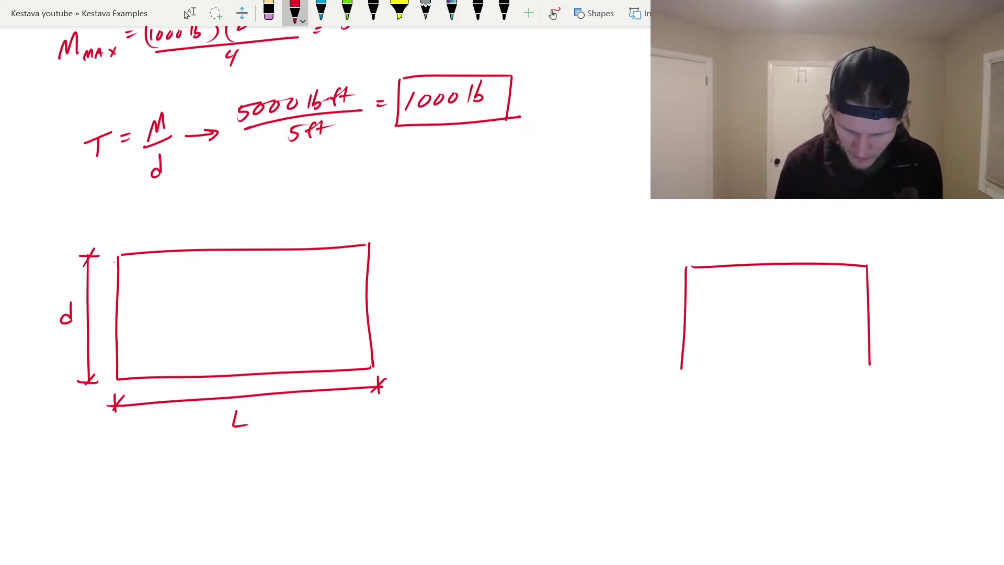
drag(609, 378, 939, 371)
drag(646, 381, 636, 391)
drag(694, 381, 693, 392)
drag(745, 380, 738, 392)
drag(803, 380, 793, 392)
mouse_move(852, 381)
mouse_down()
mouse_move(843, 390)
mouse_move(888, 390)
mouse_up()
drag(935, 380, 926, 388)
Add rows of windows and a door to the building
drag(706, 286, 726, 282)
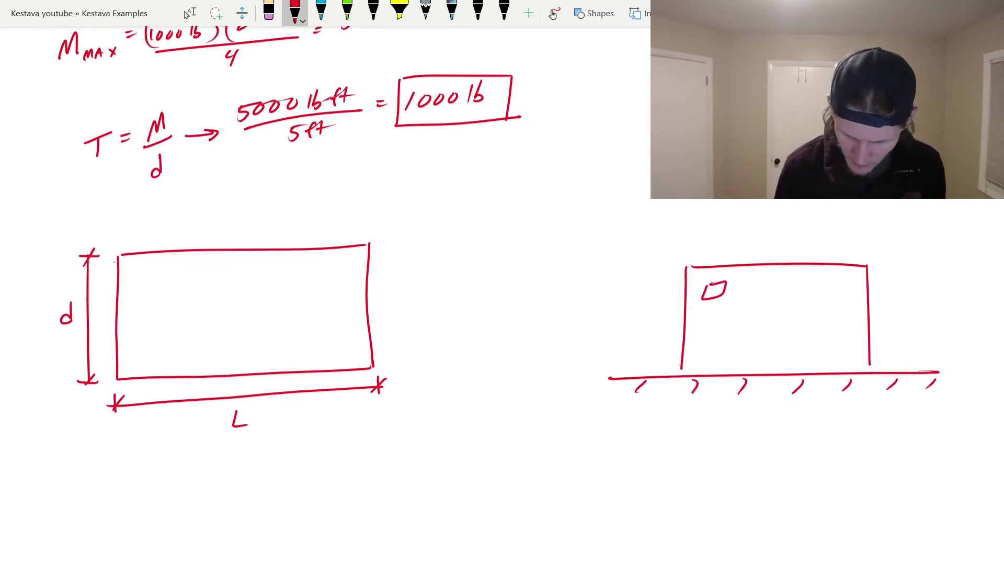
drag(825, 277, 839, 276)
mouse_move(763, 284)
mouse_down()
mouse_move(783, 296)
mouse_move(764, 283)
mouse_up()
mouse_move(762, 373)
mouse_down()
mouse_move(785, 345)
mouse_move(782, 374)
mouse_up()
drag(707, 340, 727, 337)
drag(815, 334, 836, 333)
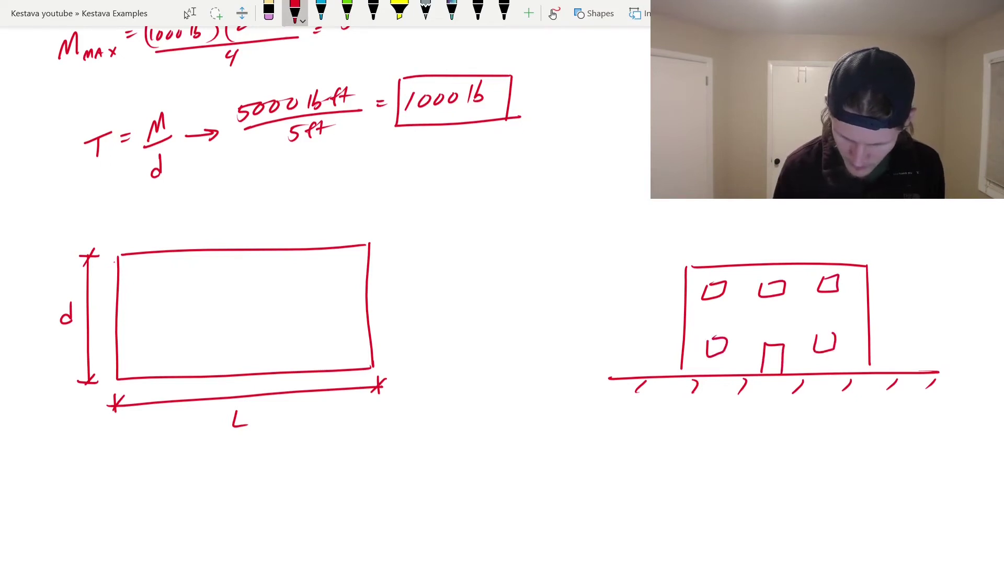
mouse_move(707, 312)
mouse_down()
mouse_move(726, 325)
mouse_move(778, 324)
mouse_up()
mouse_move(766, 312)
mouse_down()
mouse_move(779, 323)
mouse_move(837, 319)
mouse_up()
drag(825, 307, 838, 303)
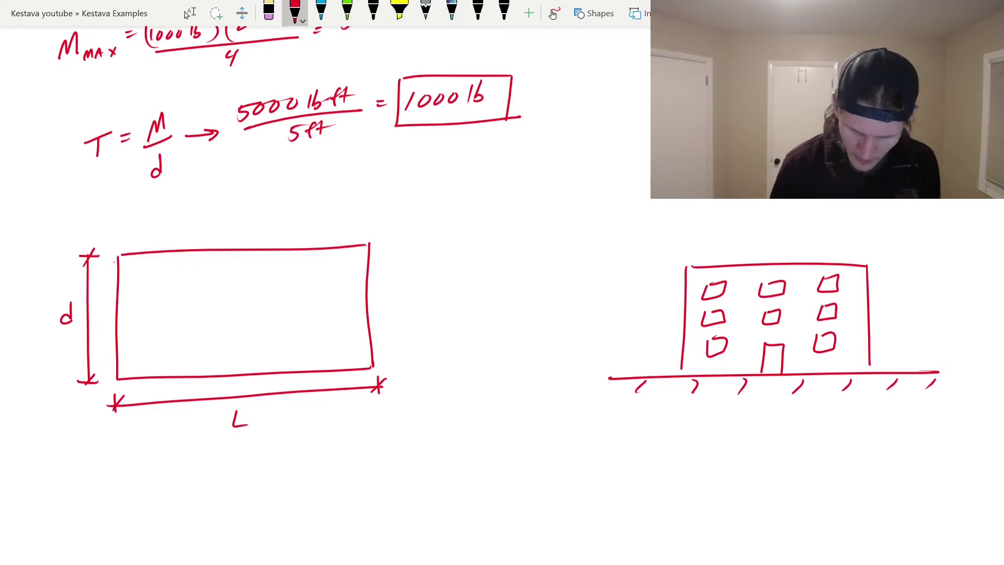
Add a downward load arrow, the sloped roof, and a curved arrow toward the rectangle
drag(775, 217, 774, 240)
drag(767, 232, 775, 240)
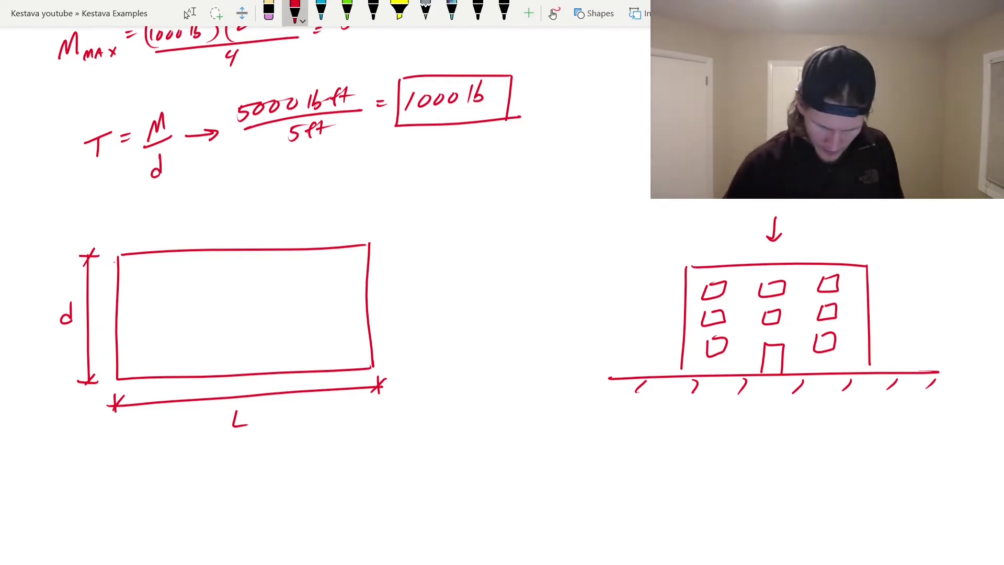
mouse_move(697, 266)
mouse_down()
mouse_move(638, 250)
mouse_move(632, 377)
mouse_up()
mouse_move(639, 252)
mouse_down()
mouse_move(825, 237)
mouse_move(871, 262)
mouse_up()
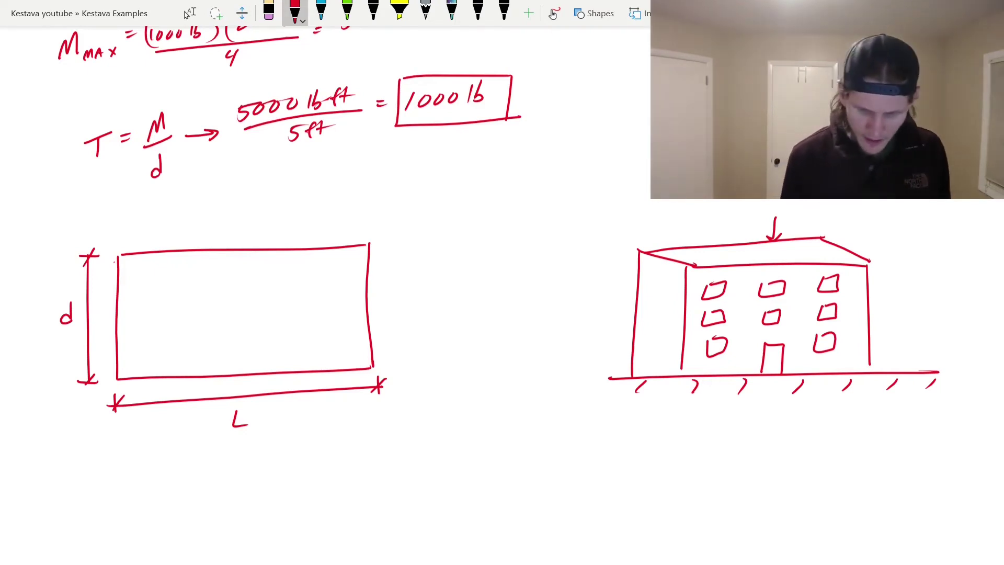
mouse_move(734, 211)
mouse_down()
mouse_move(434, 218)
mouse_move(477, 215)
mouse_up()
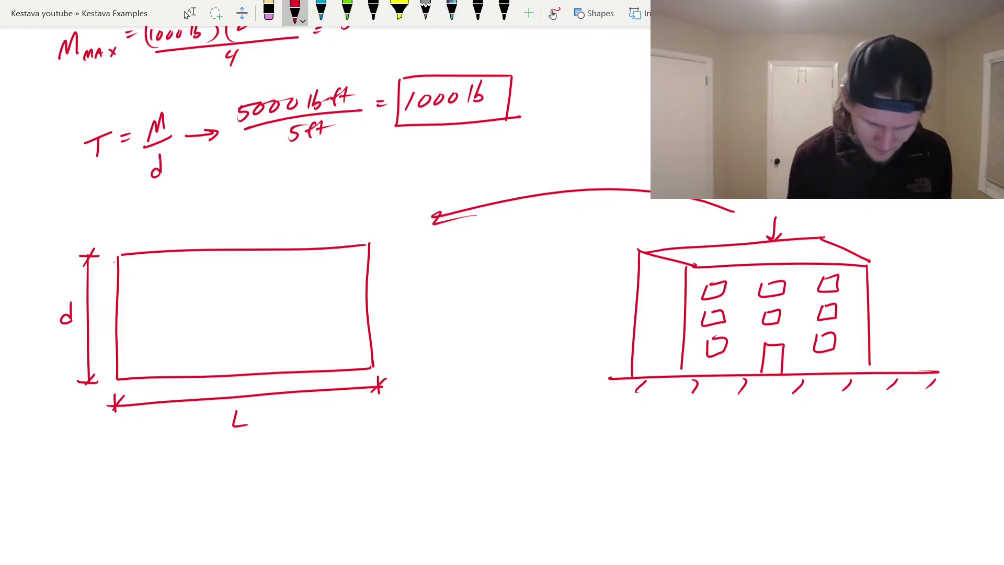
Draw a load arrow above the rectangle and slanted load arrows onto the roof
mouse_move(249, 199)
mouse_down()
mouse_move(249, 243)
mouse_move(255, 225)
mouse_up()
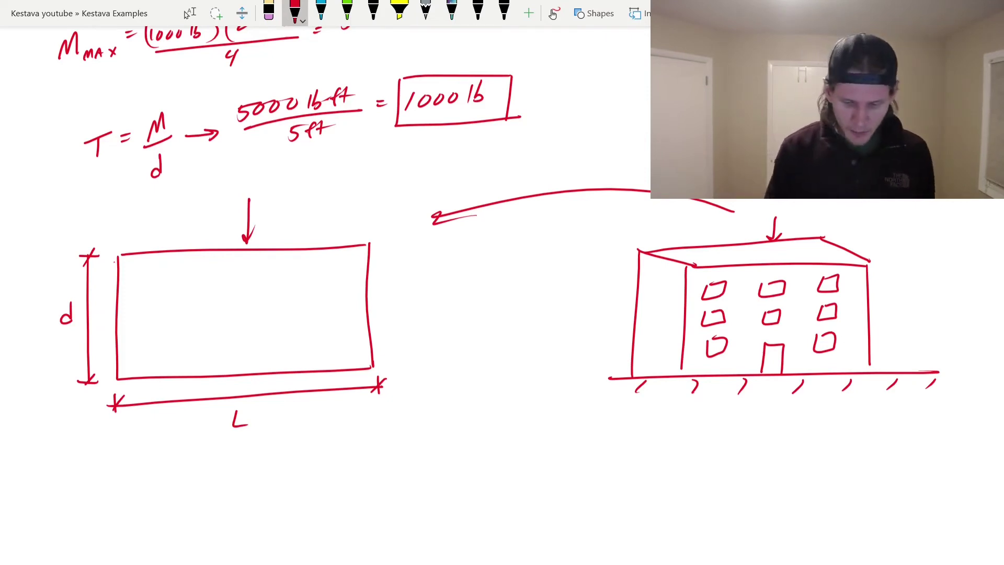
drag(614, 229, 652, 250)
mouse_move(646, 217)
mouse_down()
mouse_move(681, 244)
mouse_move(714, 239)
mouse_up()
drag(704, 236, 712, 242)
mouse_move(704, 204)
mouse_down()
mouse_move(743, 236)
mouse_move(802, 234)
mouse_up()
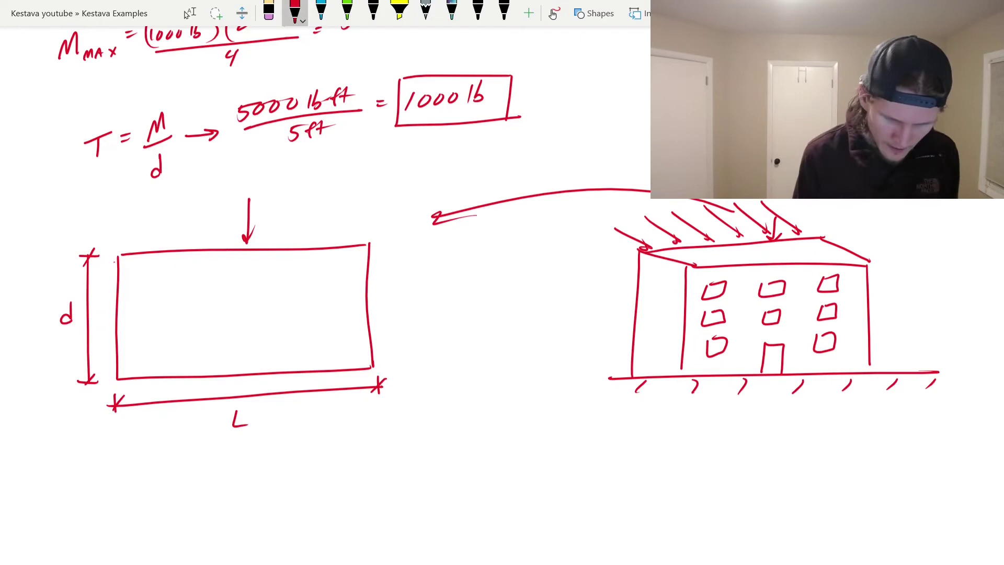
Sketch the dashed deflected shape along the rectangle's top edge
drag(124, 256, 127, 258)
drag(137, 261, 142, 263)
drag(155, 266, 181, 271)
drag(197, 272, 206, 271)
drag(223, 271, 234, 271)
drag(249, 271, 289, 269)
drag(302, 265, 315, 263)
drag(320, 262, 366, 247)
Sketch the dashed deflected curve under the rectangle's bottom edge
drag(140, 384, 147, 386)
drag(164, 389, 211, 394)
drag(225, 393, 263, 390)
drag(274, 390, 322, 383)
drag(337, 382, 353, 378)
drag(361, 375, 372, 370)
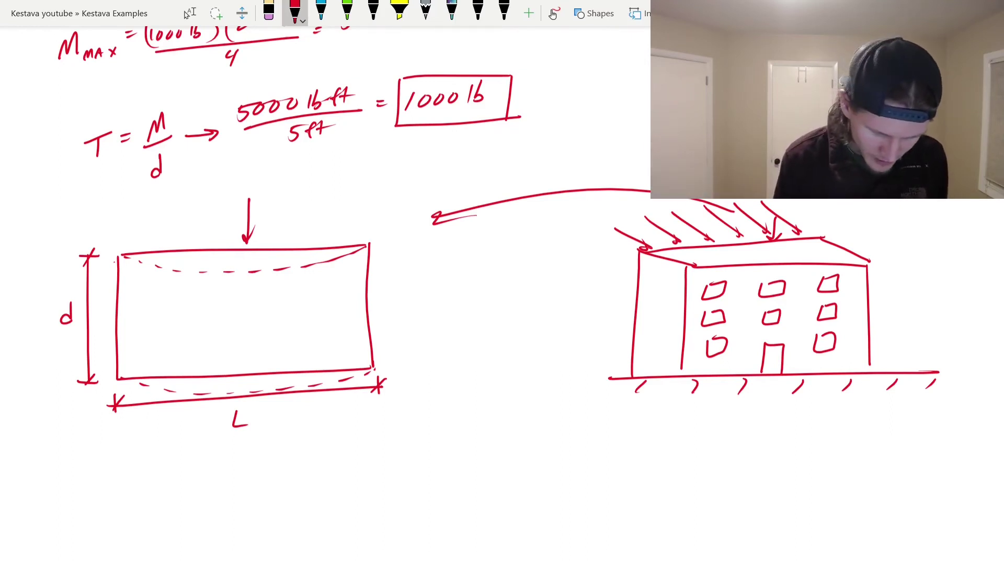
Draw outward bottom tension arrows labelled T and inward top compression arrows
mouse_move(224, 378)
mouse_down()
mouse_move(152, 372)
mouse_move(143, 358)
mouse_up()
drag(259, 376, 344, 357)
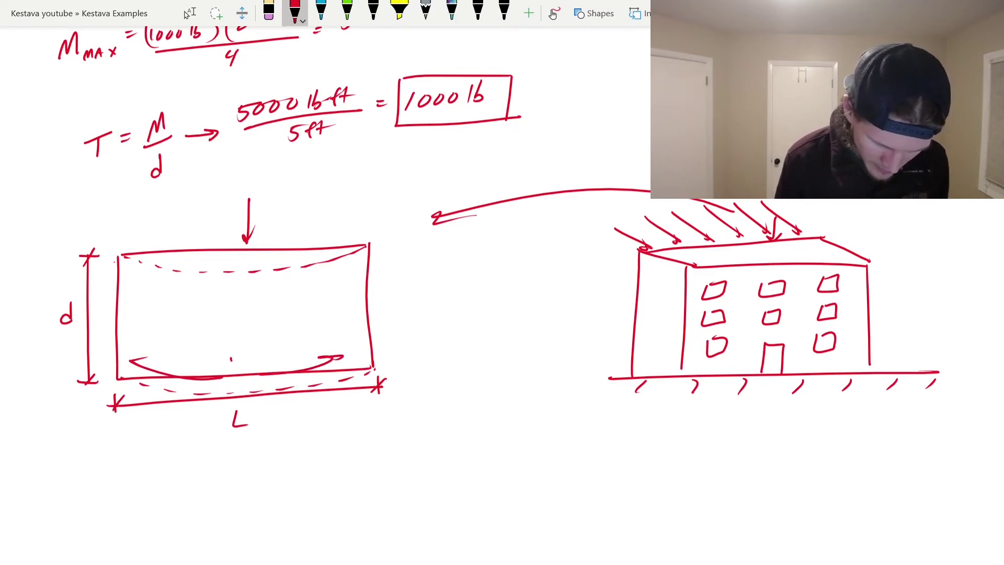
drag(230, 356, 228, 368)
drag(218, 359, 246, 353)
drag(134, 271, 212, 284)
drag(199, 279, 212, 285)
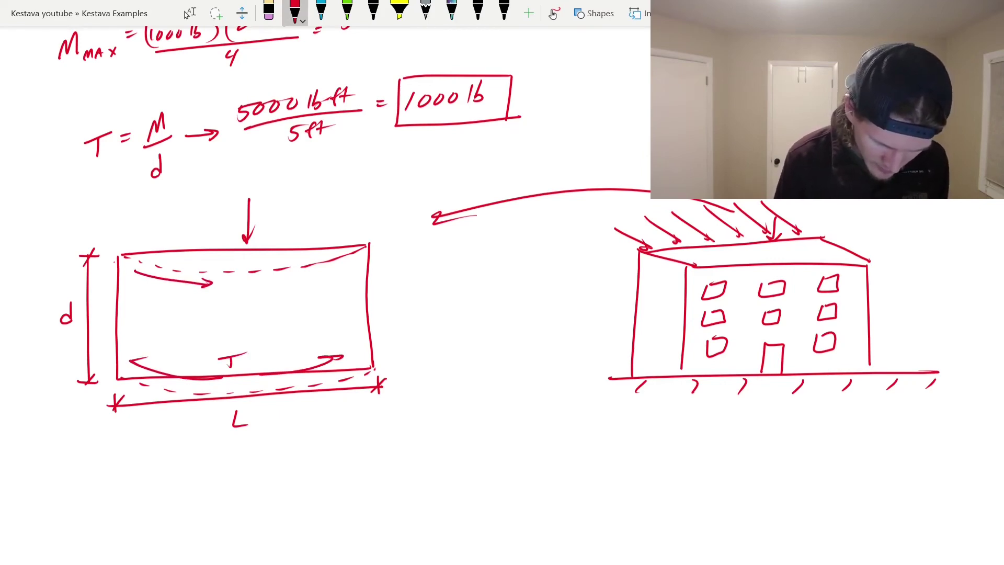
mouse_move(346, 265)
mouse_down()
mouse_move(272, 279)
mouse_move(289, 285)
mouse_up()
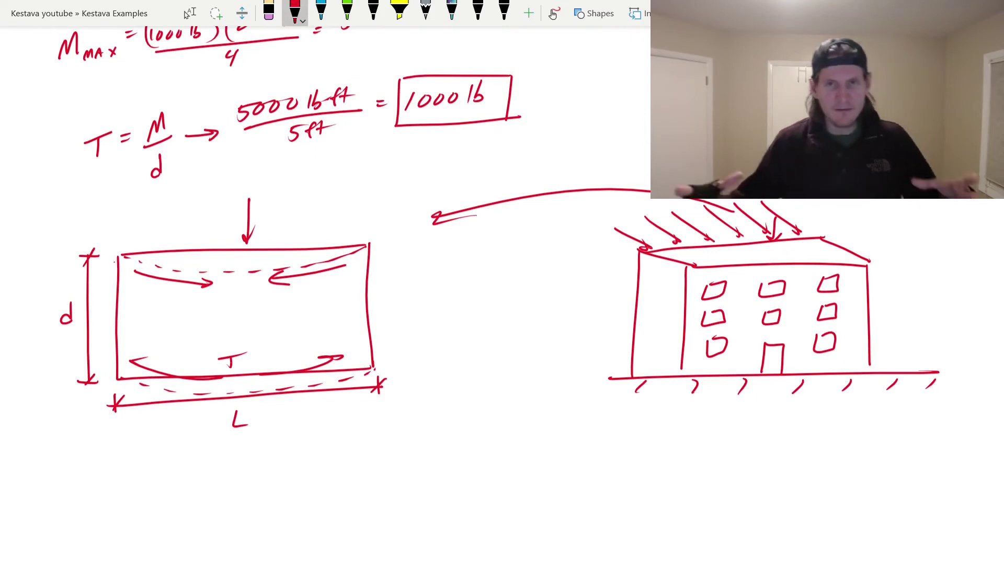
Sketch a truss below the rectangle with chords, diagonals and five vertical members
scroll(499, 282, down, 3)
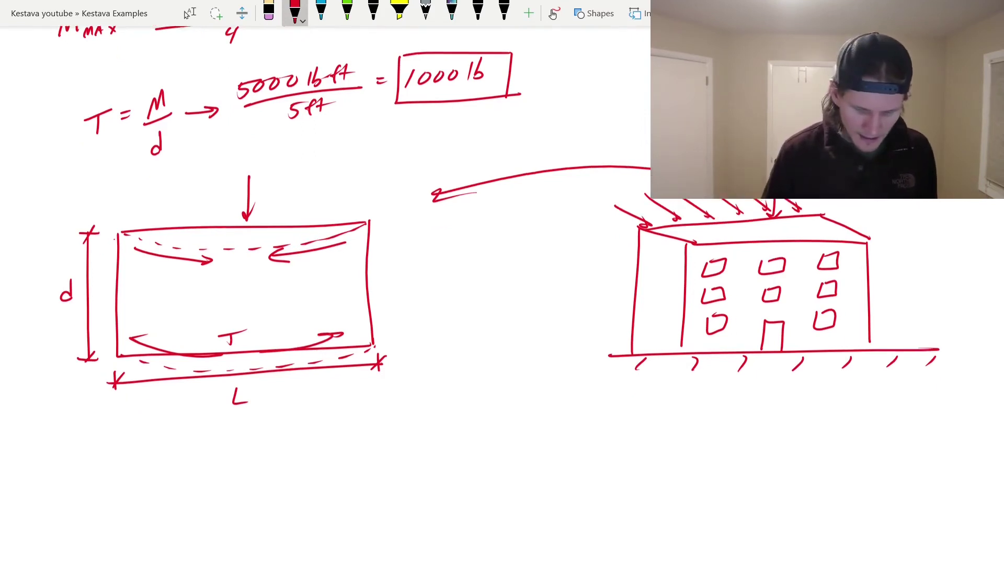
drag(121, 314, 375, 303)
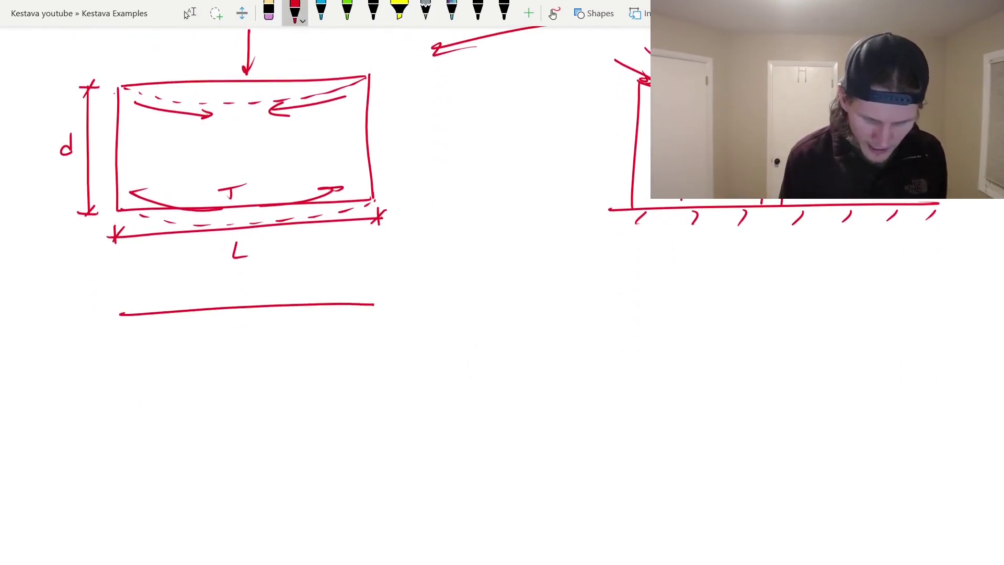
drag(121, 320, 123, 360)
drag(123, 360, 385, 337)
drag(380, 302, 381, 332)
mouse_move(127, 320)
mouse_down()
mouse_move(203, 312)
mouse_move(377, 333)
mouse_up()
drag(156, 313, 156, 344)
drag(232, 308, 233, 345)
drag(304, 302, 302, 331)
drag(196, 314, 195, 349)
drag(340, 306, 340, 337)
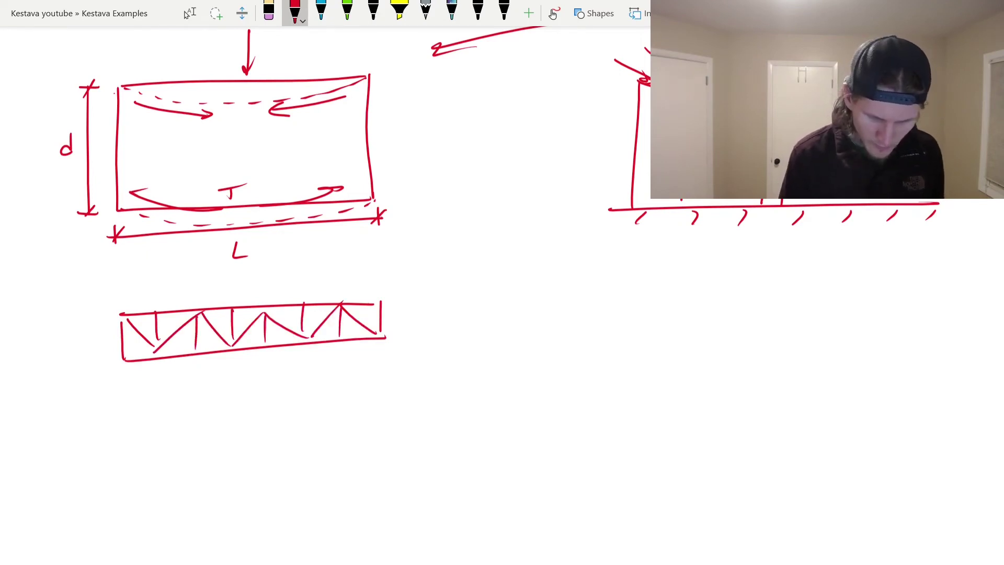
Add a load arrow above the truss and dashed deflection lines along its chords
mouse_move(259, 269)
mouse_down()
mouse_move(259, 299)
mouse_move(271, 286)
mouse_up()
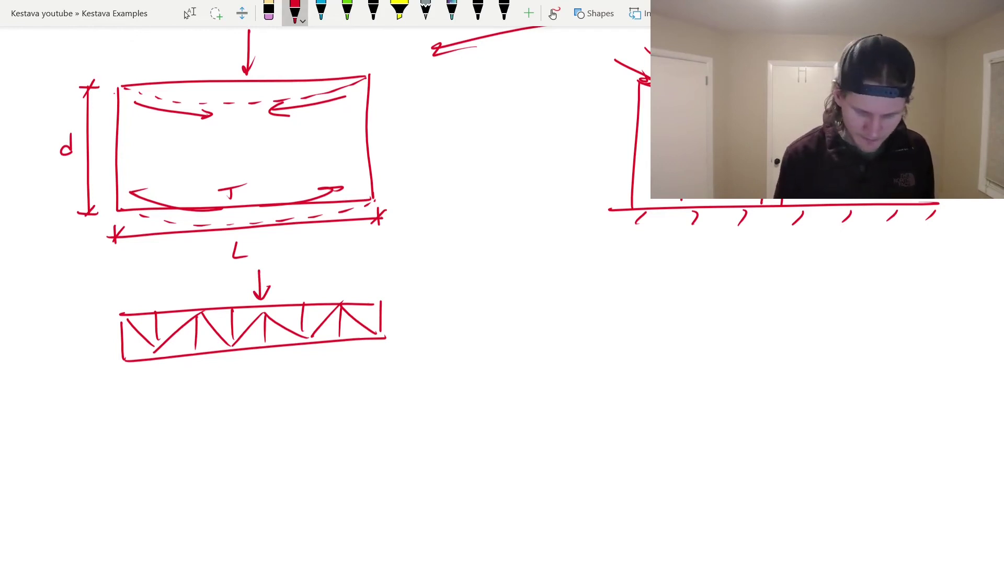
drag(160, 322, 391, 301)
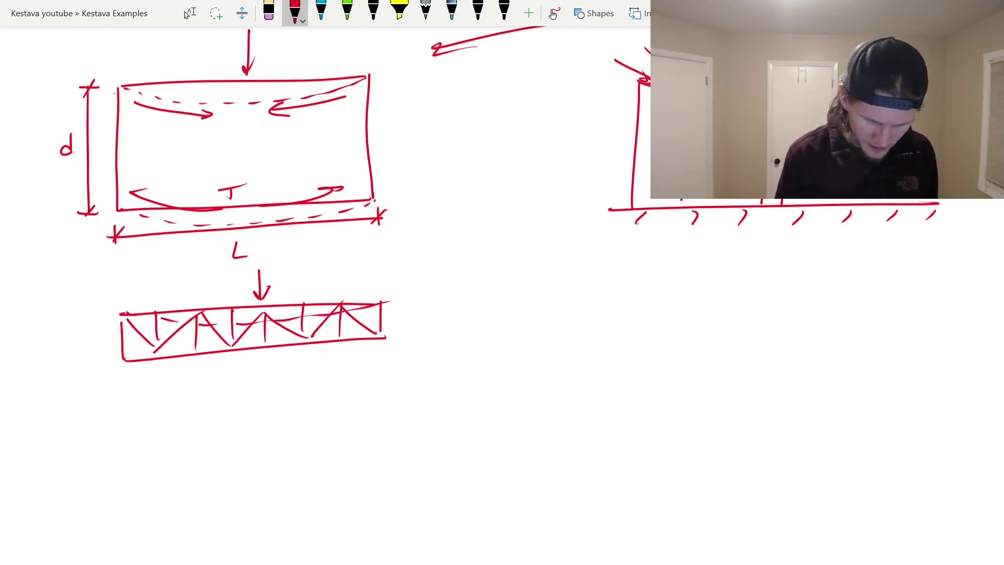
drag(154, 361, 258, 365)
drag(281, 363, 303, 360)
drag(321, 358, 378, 340)
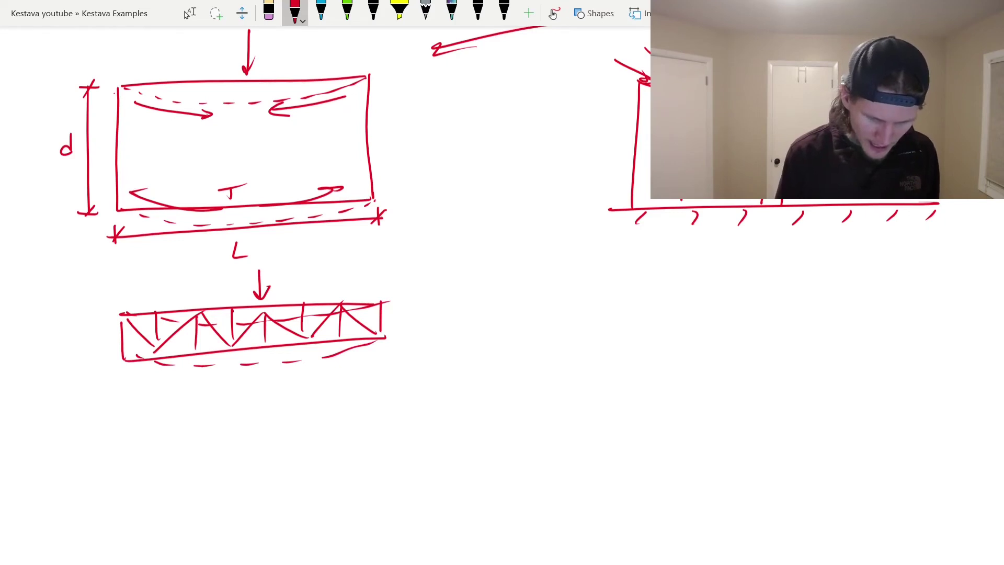
Label the top and bottom chords Chord and dimension the truss depth d
drag(320, 381, 281, 349)
mouse_move(336, 378)
mouse_down()
mouse_move(330, 393)
mouse_move(344, 392)
mouse_up()
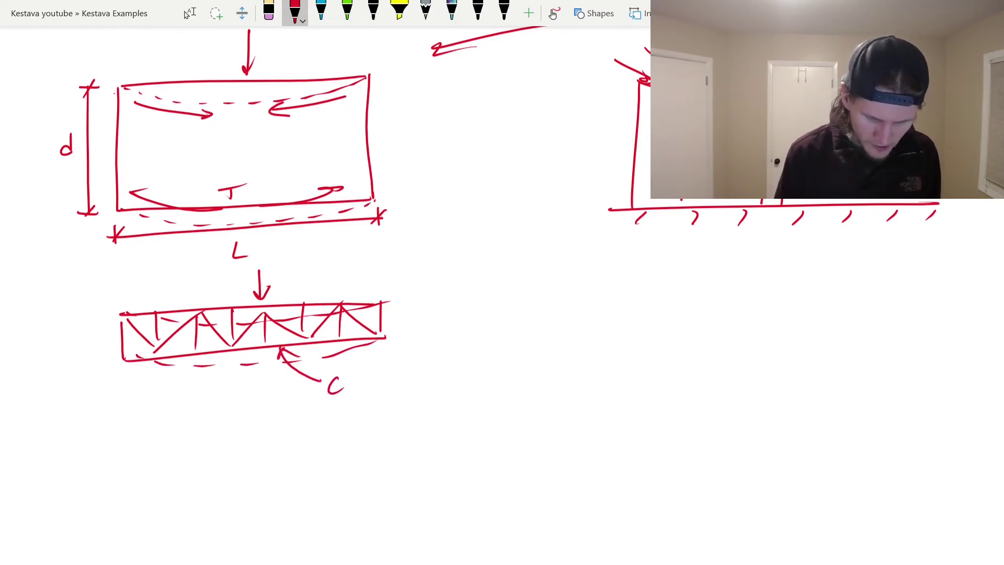
drag(342, 262, 297, 300)
drag(347, 259, 396, 254)
mouse_move(352, 374)
mouse_down()
mouse_move(357, 390)
mouse_move(390, 369)
mouse_up()
mouse_move(394, 301)
mouse_down()
mouse_move(417, 299)
mouse_move(405, 337)
mouse_move(416, 329)
mouse_move(408, 290)
mouse_up()
drag(426, 299, 416, 319)
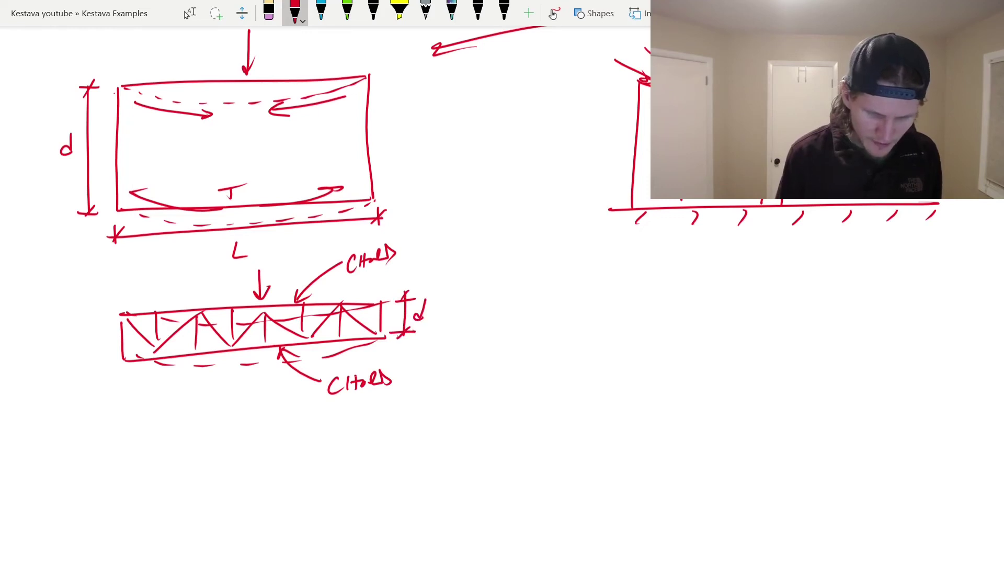
Circle the d label on the rectangle sketch
drag(59, 167, 70, 162)
drag(78, 163, 83, 155)
drag(83, 150, 81, 138)
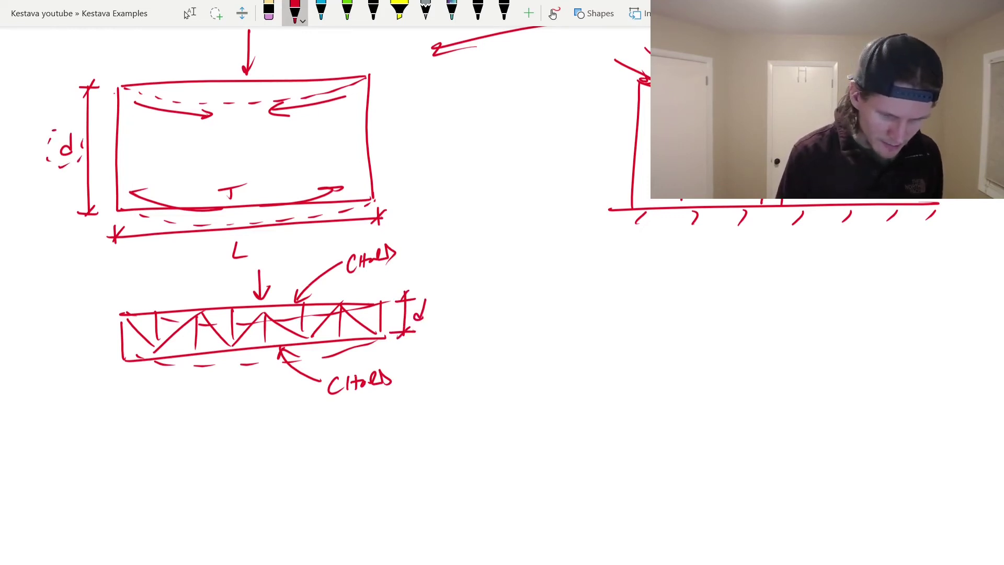